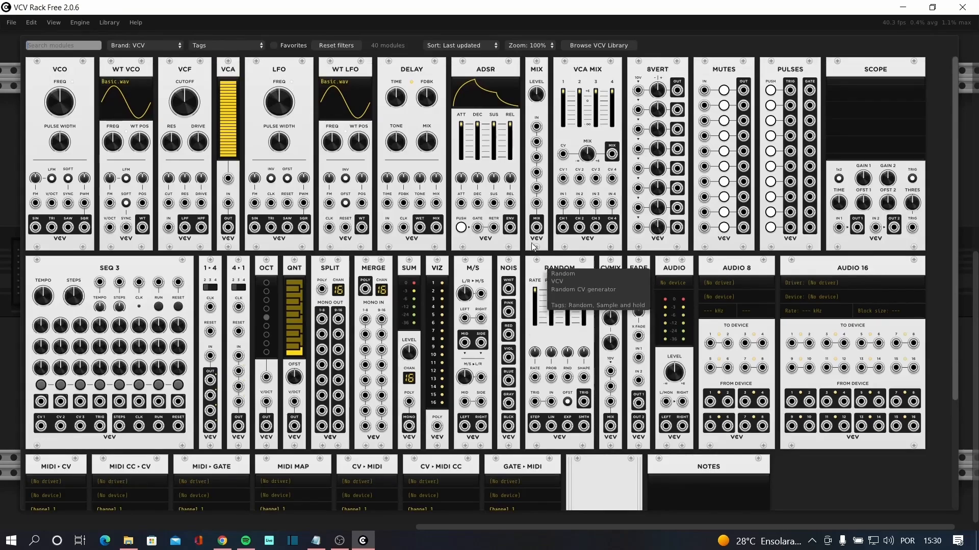
Look through the VCV modules in the module browser, down to the MIDI, blank and Notes modules.
{"action": "scroll", "coordinate": [341, 359], "scroll_direction": "down", "scroll_amount": 2}
{"action": "scroll", "coordinate": [341, 359], "scroll_direction": "up", "scroll_amount": 2}
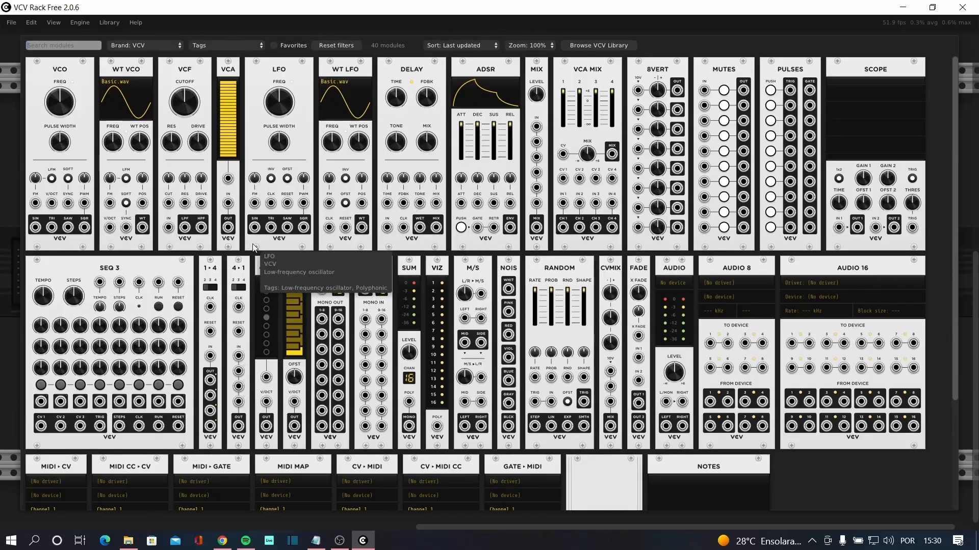
{"action": "scroll", "coordinate": [364, 319], "scroll_direction": "down", "scroll_amount": 3}
{"action": "scroll", "coordinate": [365, 320], "scroll_direction": "up", "scroll_amount": 3}
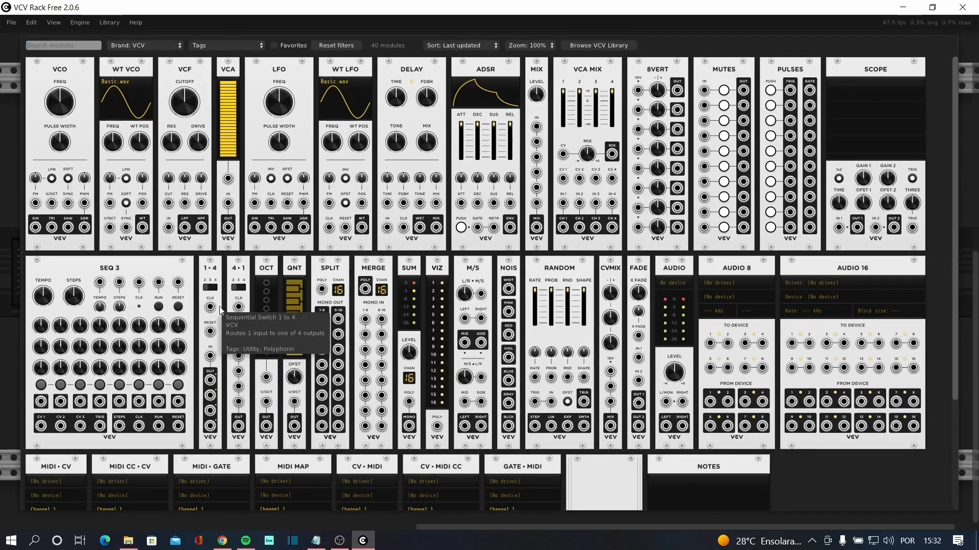
{"action": "scroll", "coordinate": [239, 334], "scroll_direction": "down", "scroll_amount": 1}
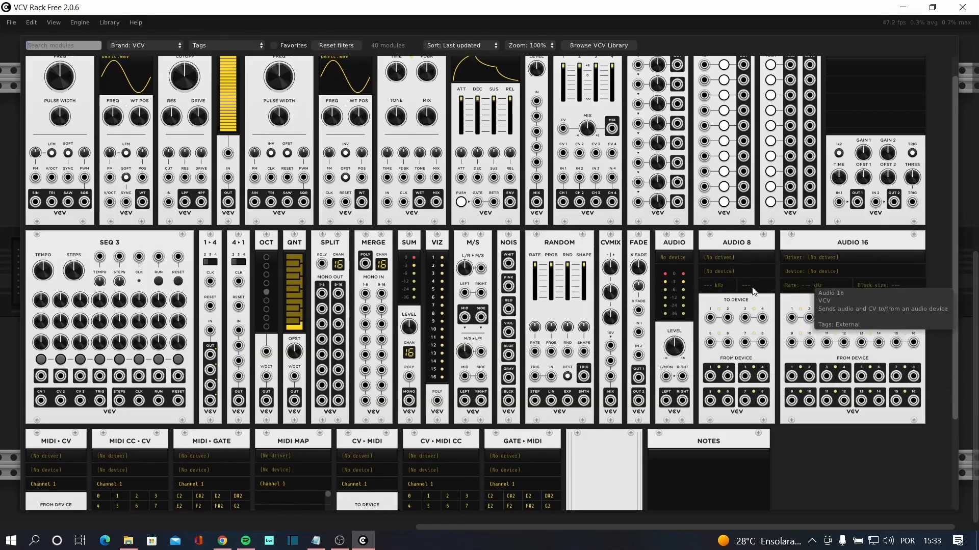
{"action": "scroll", "coordinate": [657, 250], "scroll_direction": "down", "scroll_amount": 3}
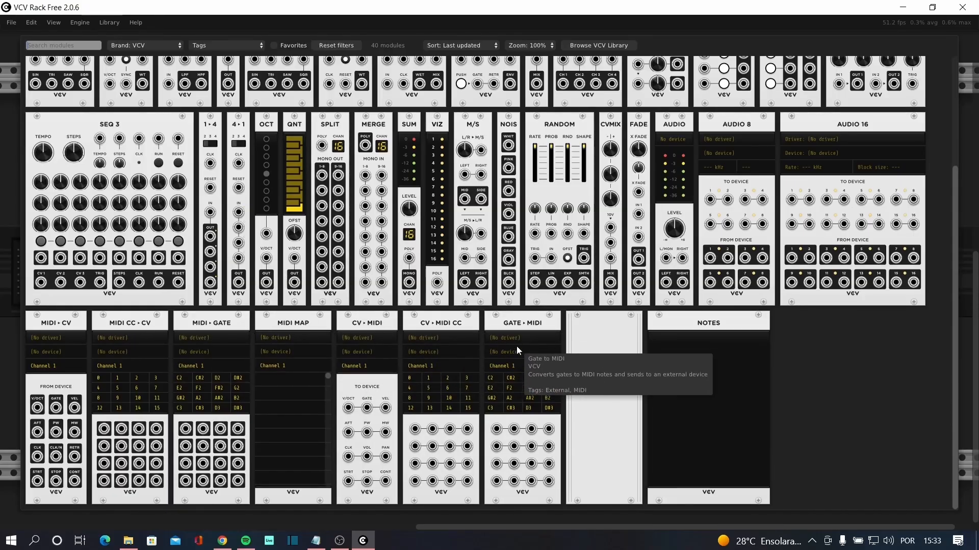
Add a blank panel module to the rack and slide it a few slots to the left along the rail.
{"action": "left_click", "coordinate": [609, 349]}
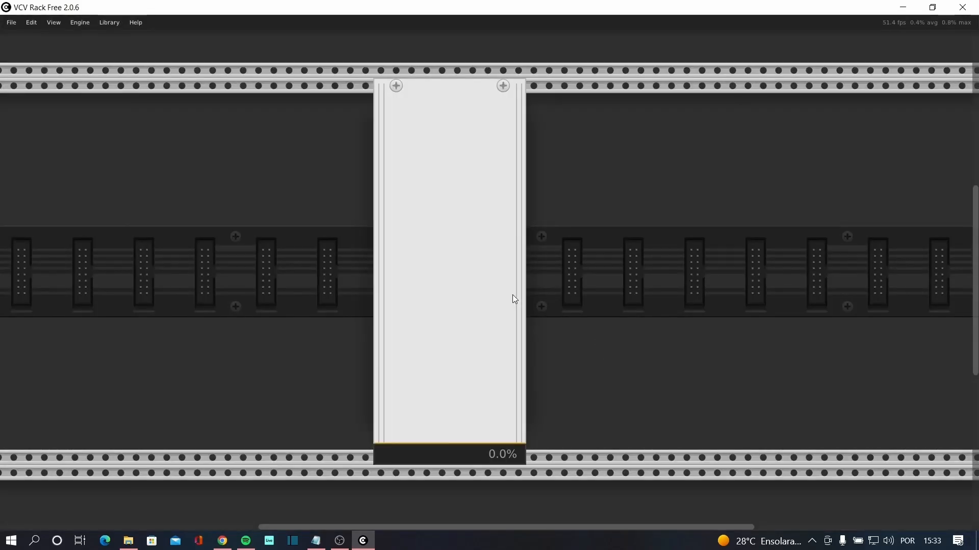
{"action": "scroll", "coordinate": [512, 294], "scroll_direction": "up", "scroll_amount": 1}
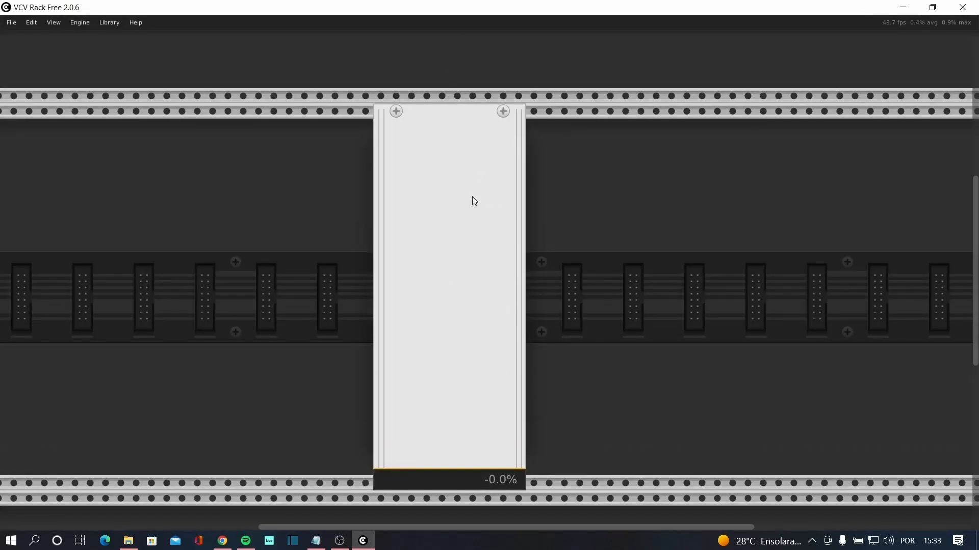
{"action": "left_click_drag", "start_coordinate": [467, 198], "coordinate": [372, 181]}
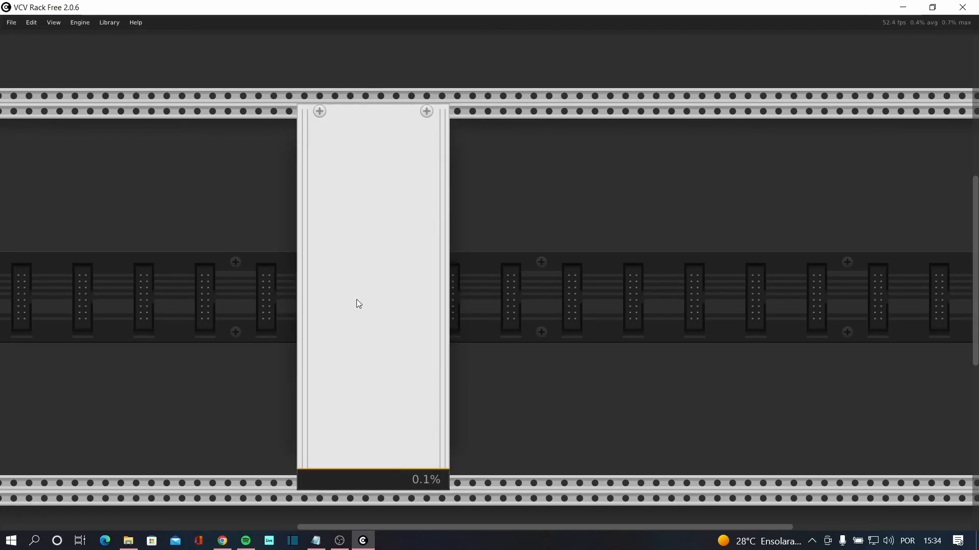
Add a Notes module directly beside the blank panel and write "eu amo o vcv" in it.
{"action": "right_click", "coordinate": [468, 278]}
{"action": "scroll", "coordinate": [714, 312], "scroll_direction": "down", "scroll_amount": 2}
{"action": "left_click", "coordinate": [698, 428]}
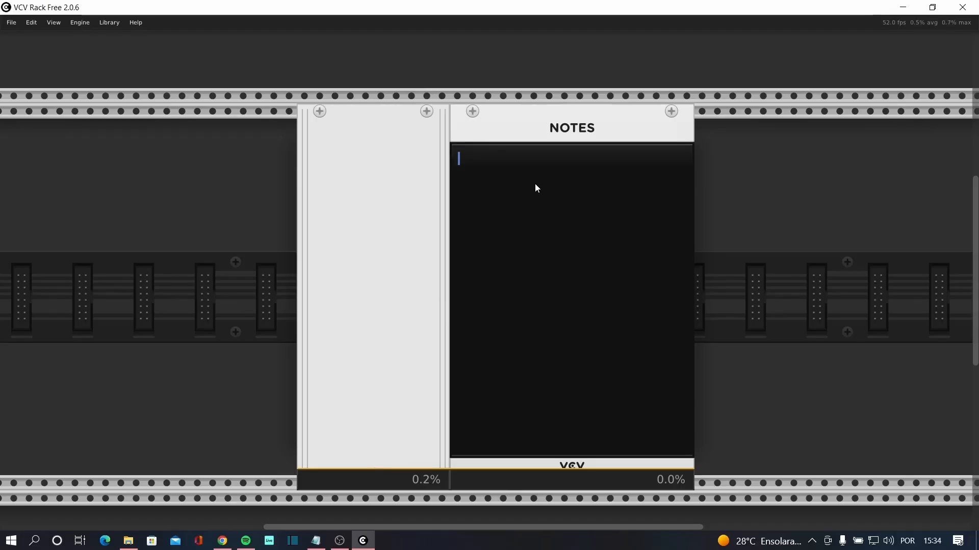
{"action": "type", "text": "eu amo o"}
Move the blank panel away from the Notes module and delete both modules from the rack.
{"action": "left_click_drag", "start_coordinate": [361, 162], "coordinate": [217, 171]}
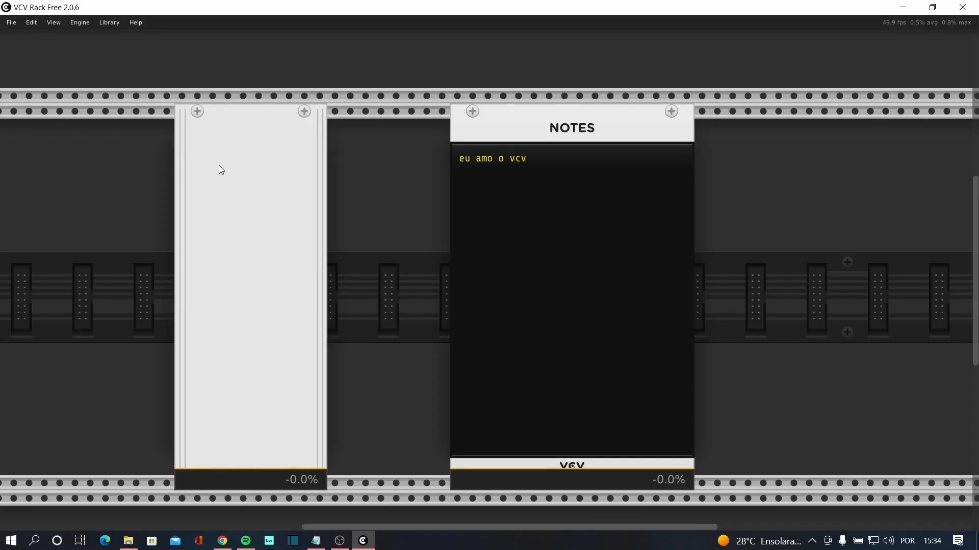
{"action": "key", "text": "Delete"}
{"action": "key", "text": "Delete"}
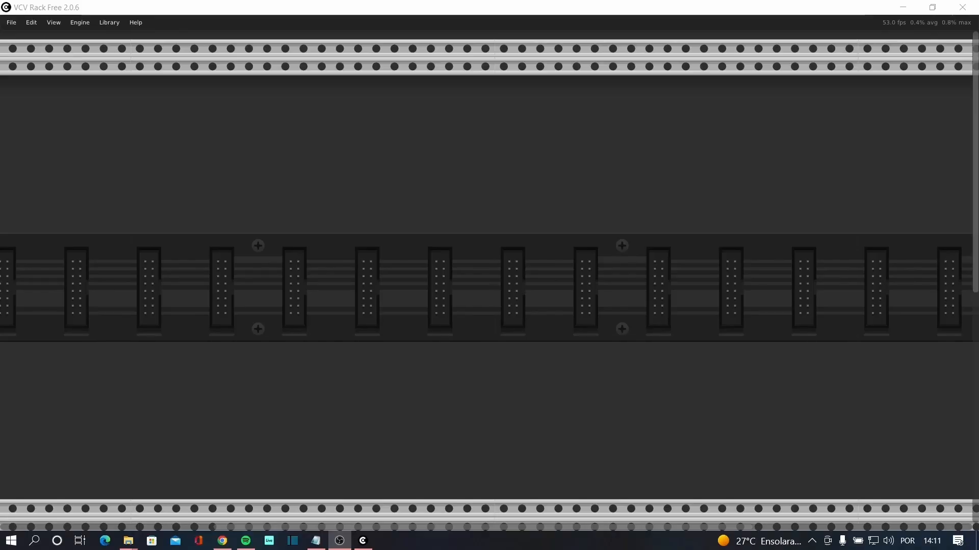
Search the module browser for "audio", add the compact stereo Audio module, and place it farther left in the rack.
{"action": "right_click", "coordinate": [382, 241]}
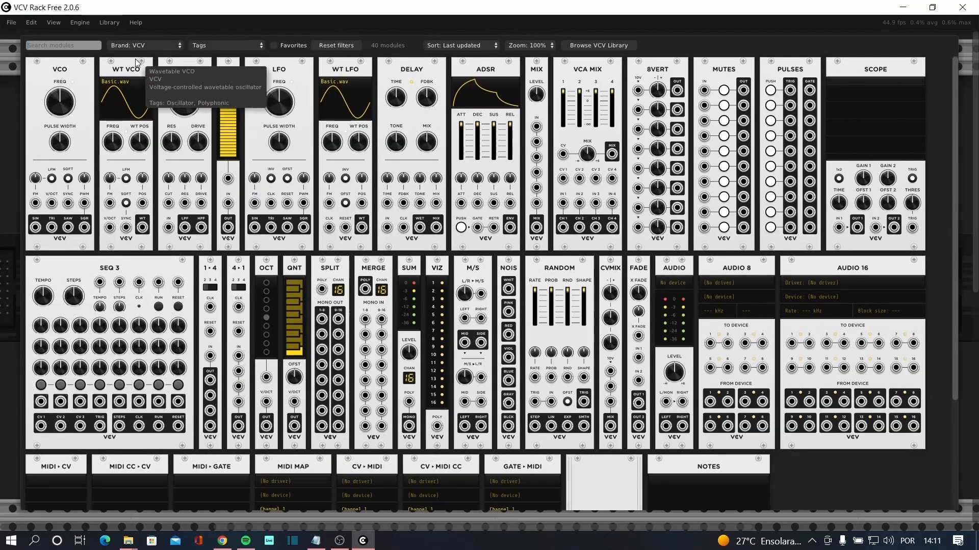
{"action": "type", "text": "audio"}
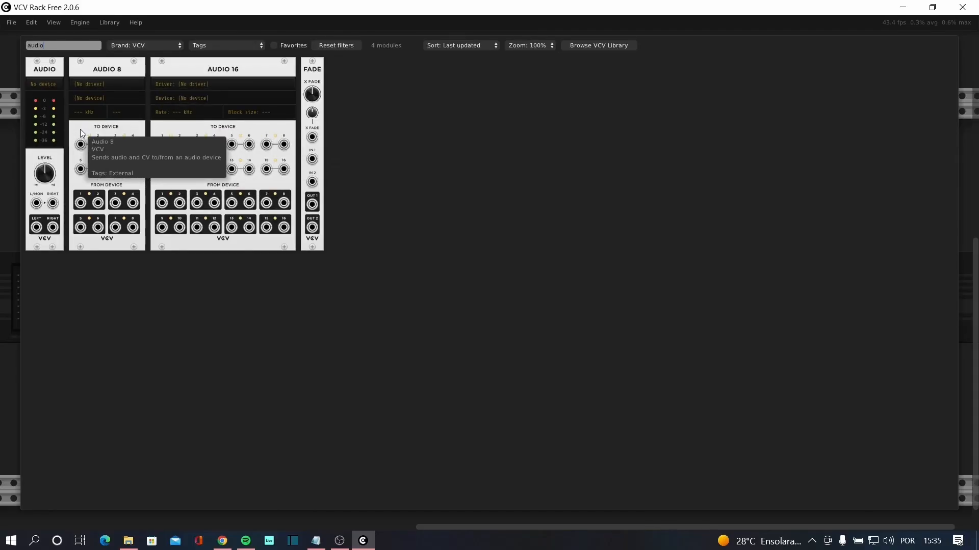
{"action": "left_click", "coordinate": [55, 120]}
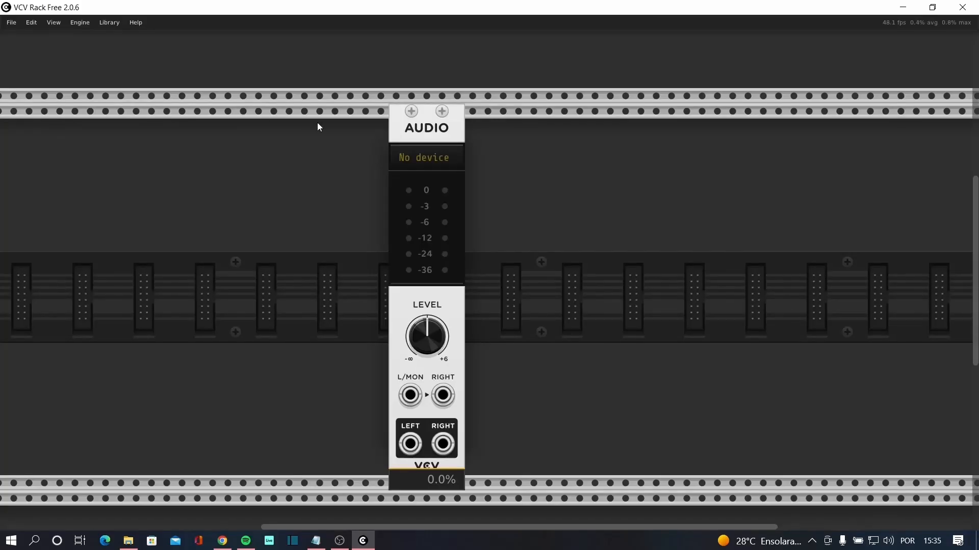
{"action": "left_click_drag", "start_coordinate": [416, 127], "coordinate": [186, 145]}
Add the Audio 8 and Audio 16 modules to the right of the Audio module, leaving a small gap between them.
{"action": "right_click", "coordinate": [326, 166]}
{"action": "left_click", "coordinate": [133, 100]}
{"action": "right_click", "coordinate": [417, 177]}
{"action": "left_click", "coordinate": [236, 120]}
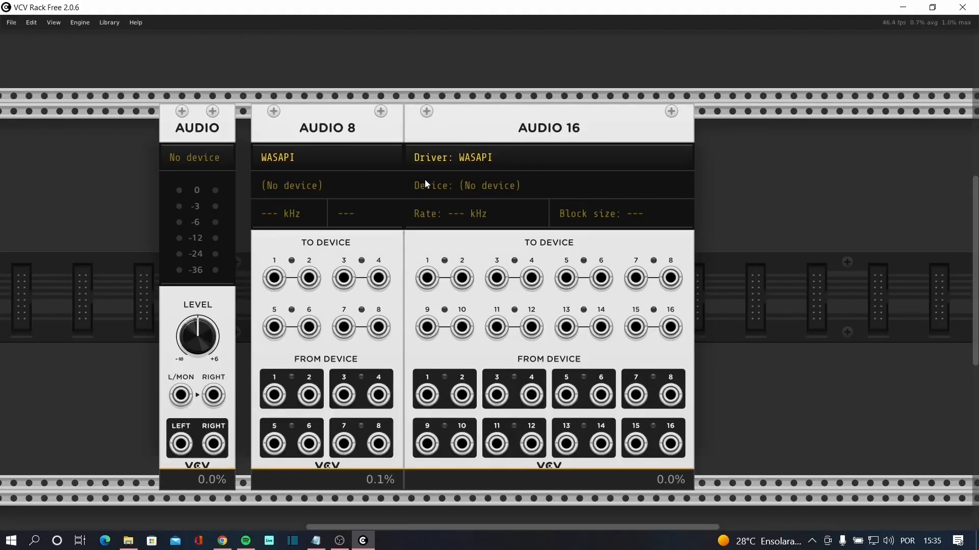
{"action": "left_click_drag", "start_coordinate": [475, 130], "coordinate": [492, 133]}
{"action": "scroll", "coordinate": [554, 167], "scroll_direction": "down", "scroll_amount": 1}
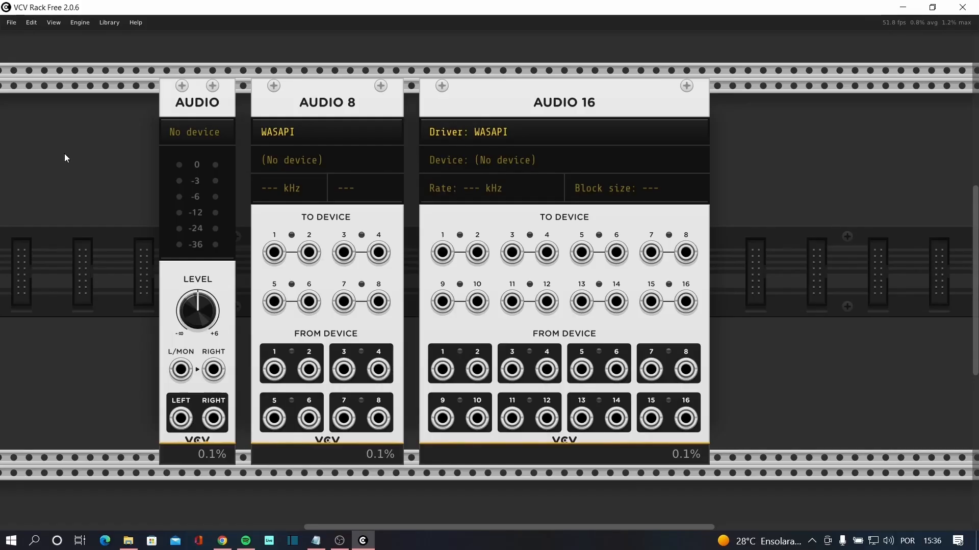
{"action": "mouse_move", "coordinate": [212, 99]}
{"action": "left_mouse_down"}
{"action": "mouse_move", "coordinate": [179, 97]}
{"action": "mouse_move", "coordinate": [215, 91]}
{"action": "left_mouse_up"}
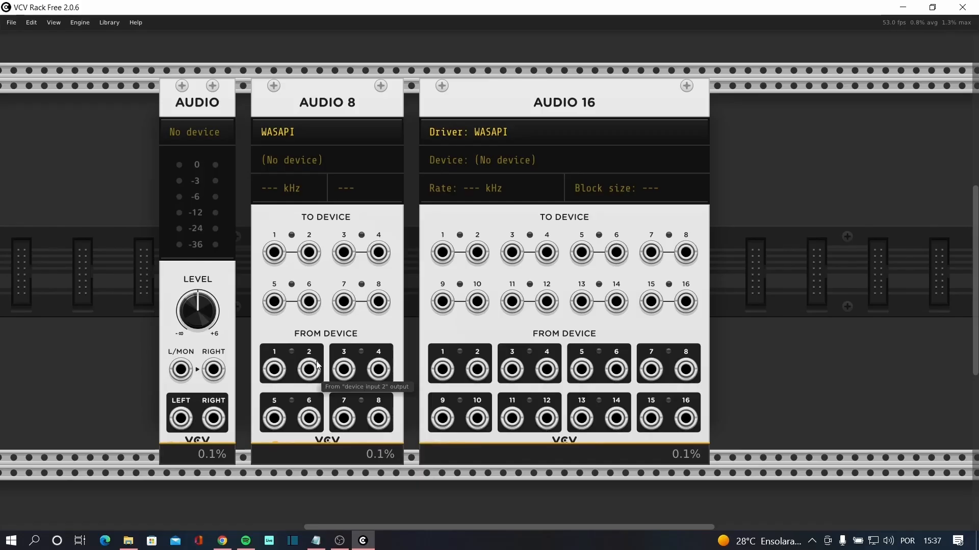
Try a patch cable between Audio 8's To Device input 6 and From Device output 2, and unplug it.
{"action": "left_click_drag", "start_coordinate": [310, 303], "coordinate": [345, 258]}
{"action": "left_click_drag", "start_coordinate": [309, 370], "coordinate": [378, 325]}
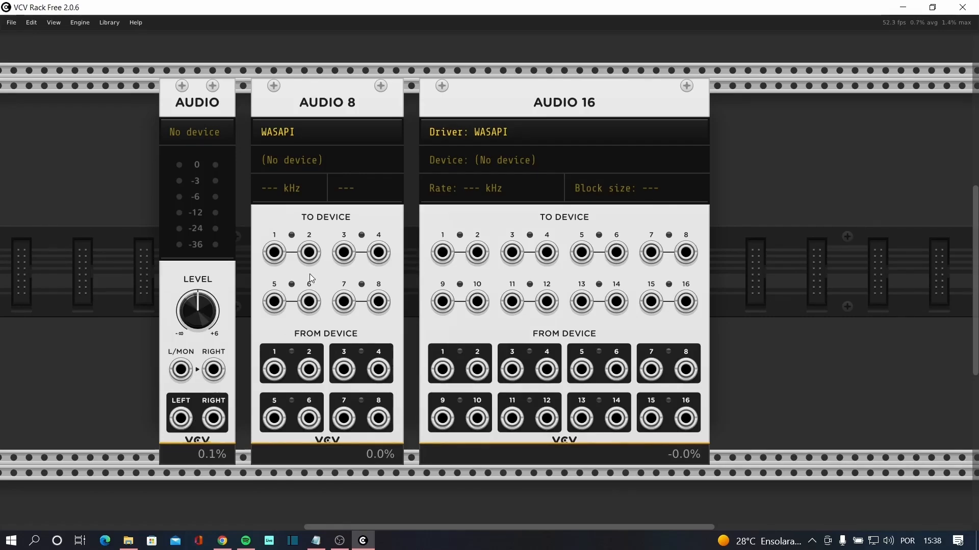
{"action": "left_click_drag", "start_coordinate": [308, 302], "coordinate": [314, 345]}
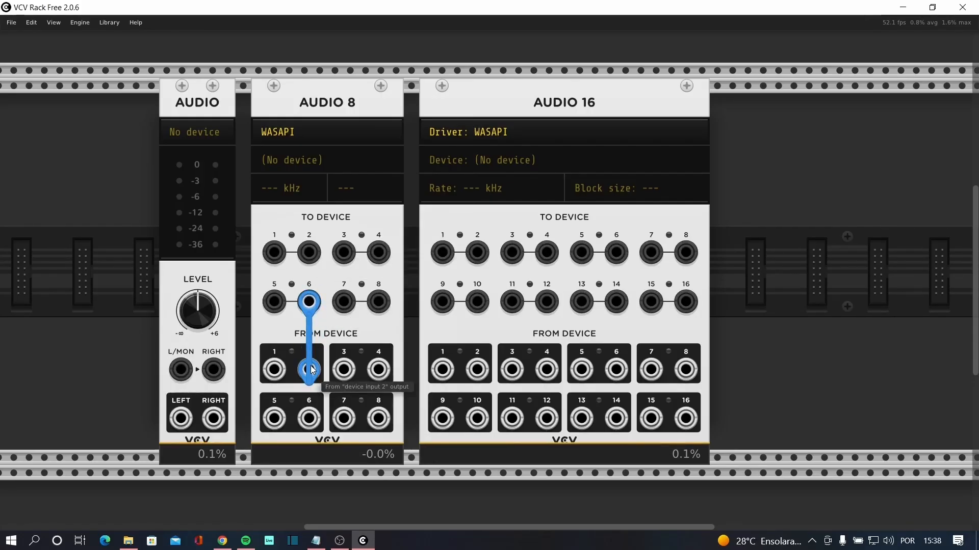
{"action": "left_click_drag", "start_coordinate": [312, 371], "coordinate": [319, 313]}
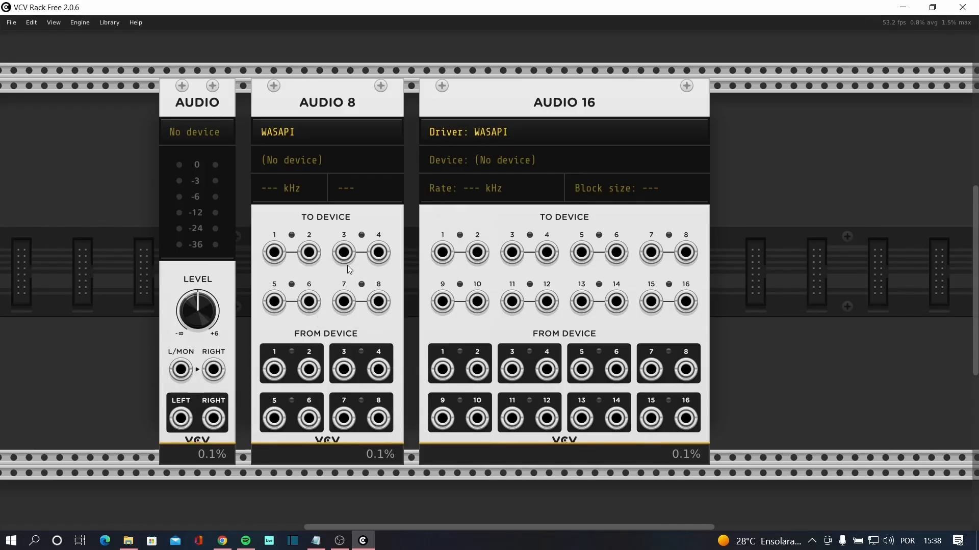
{"action": "left_click_drag", "start_coordinate": [309, 302], "coordinate": [318, 327]}
Review Audio 8's driver choices, keep WASAPI, and select the Analogue 1 + 2 (3- Focusrite Usb Audio) device.
{"action": "left_click", "coordinate": [302, 141]}
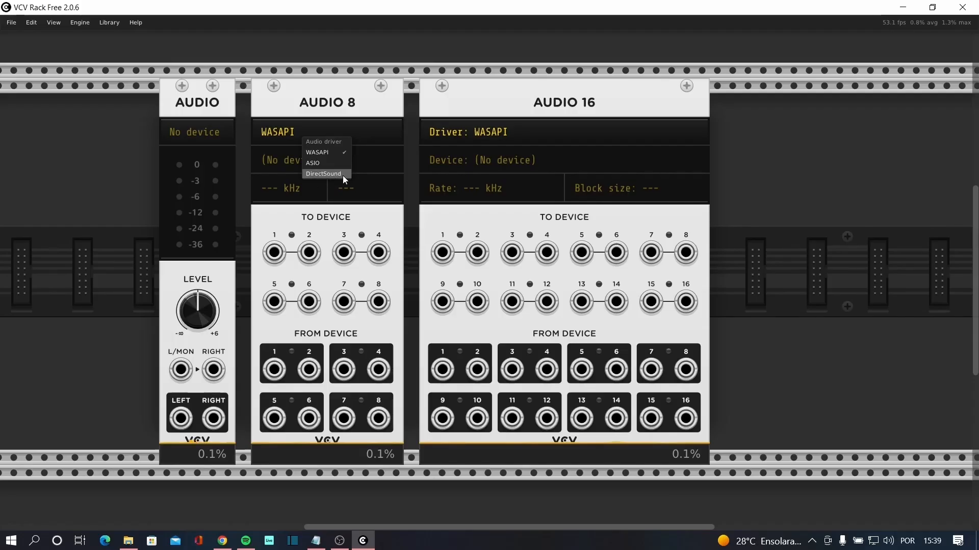
{"action": "left_click", "coordinate": [368, 141]}
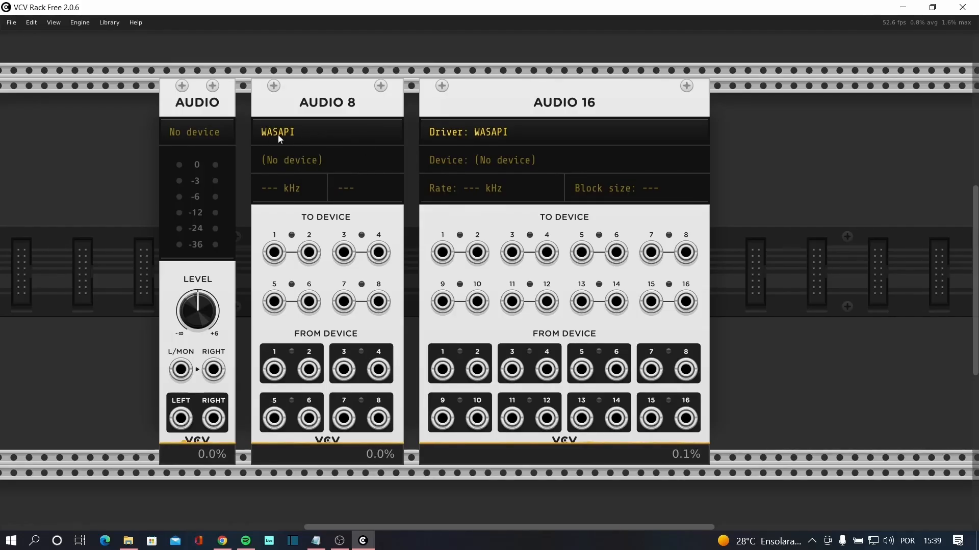
{"action": "left_click", "coordinate": [304, 159]}
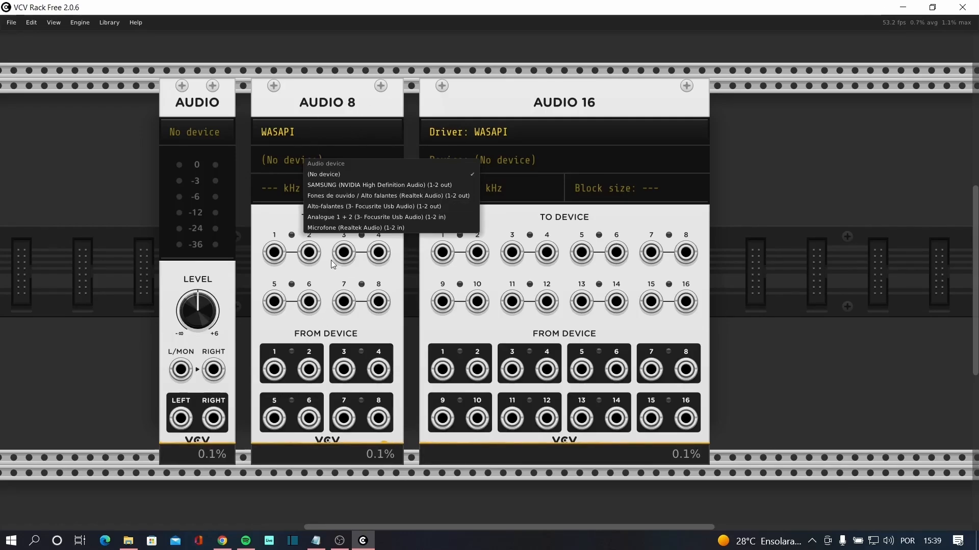
{"action": "left_click", "coordinate": [372, 217]}
Examine the sample rate options of Audio 8 and the engine, and the block sizes offered by Audio 8.
{"action": "left_click", "coordinate": [283, 190]}
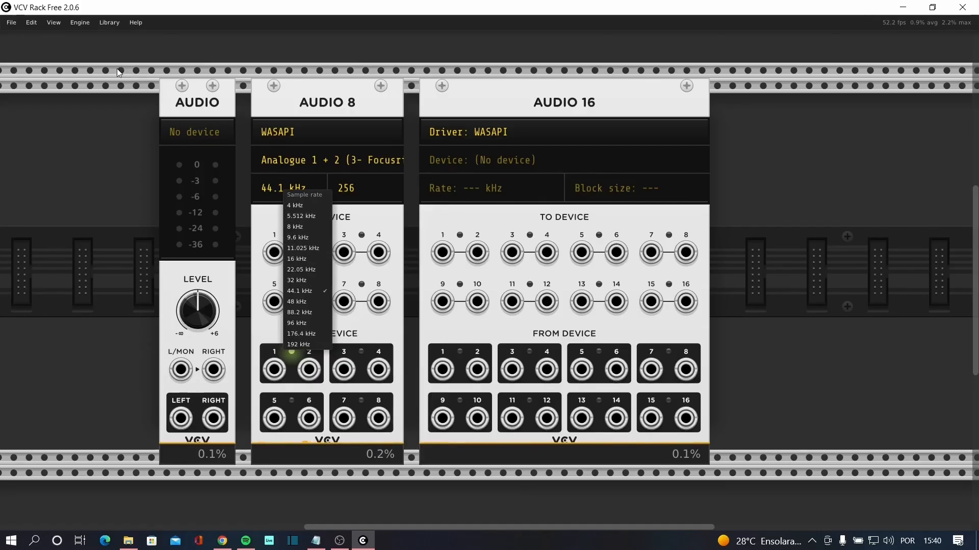
{"action": "left_click", "coordinate": [74, 20]}
{"action": "left_click", "coordinate": [75, 22]}
{"action": "mouse_move", "coordinate": [100, 46]}
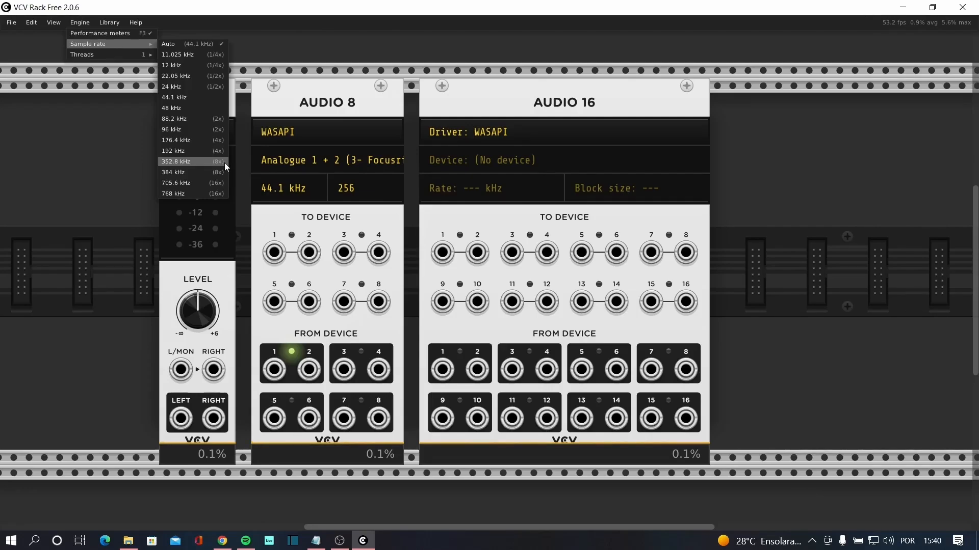
{"action": "left_click", "coordinate": [277, 191]}
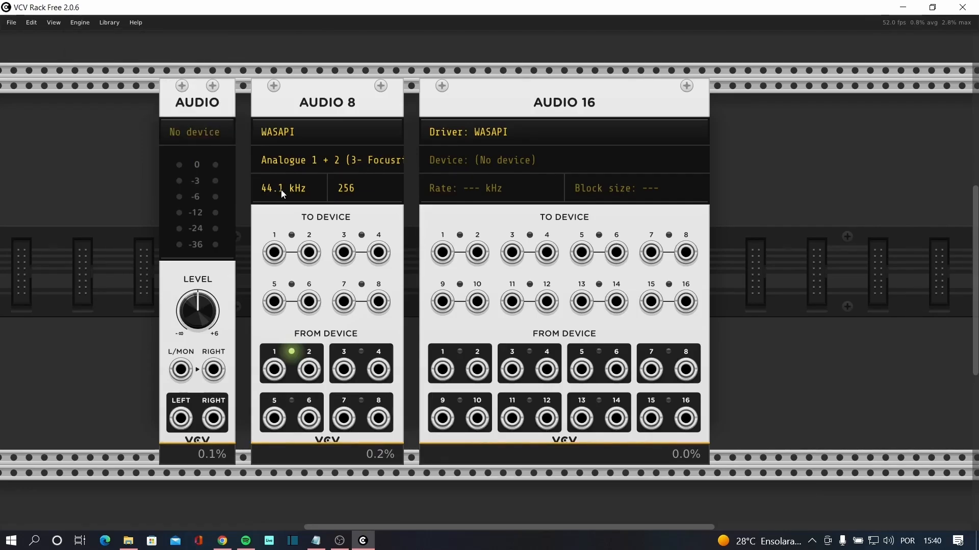
{"action": "left_click", "coordinate": [294, 185]}
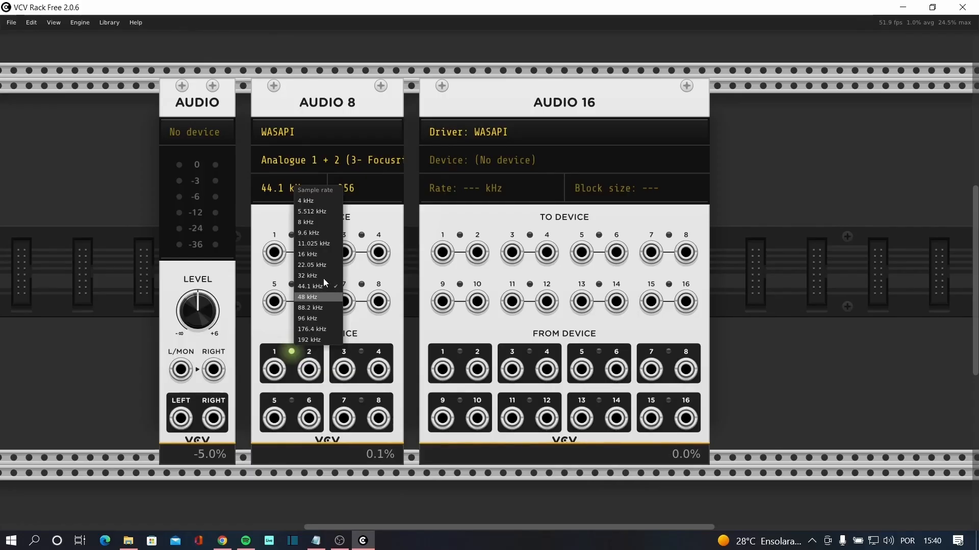
{"action": "left_click", "coordinate": [265, 191]}
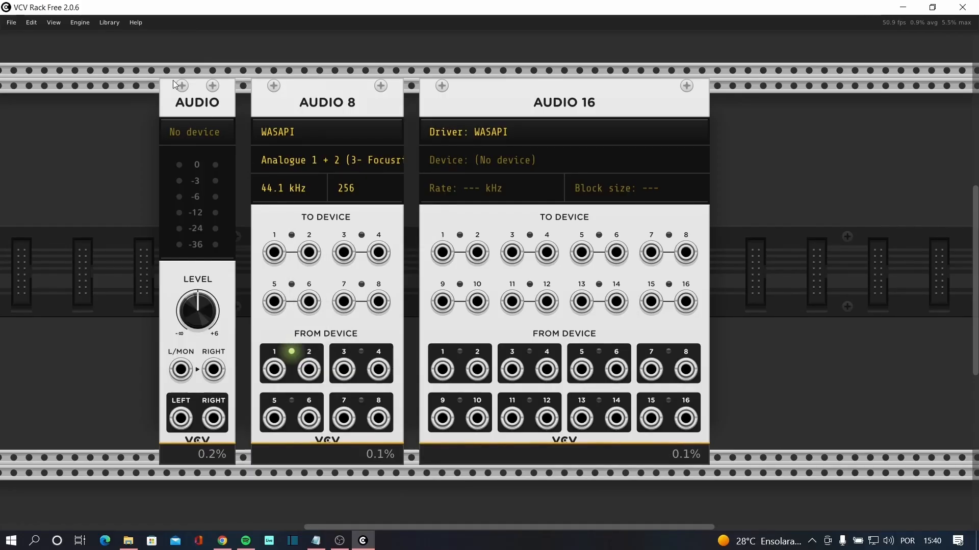
{"action": "left_click", "coordinate": [80, 23]}
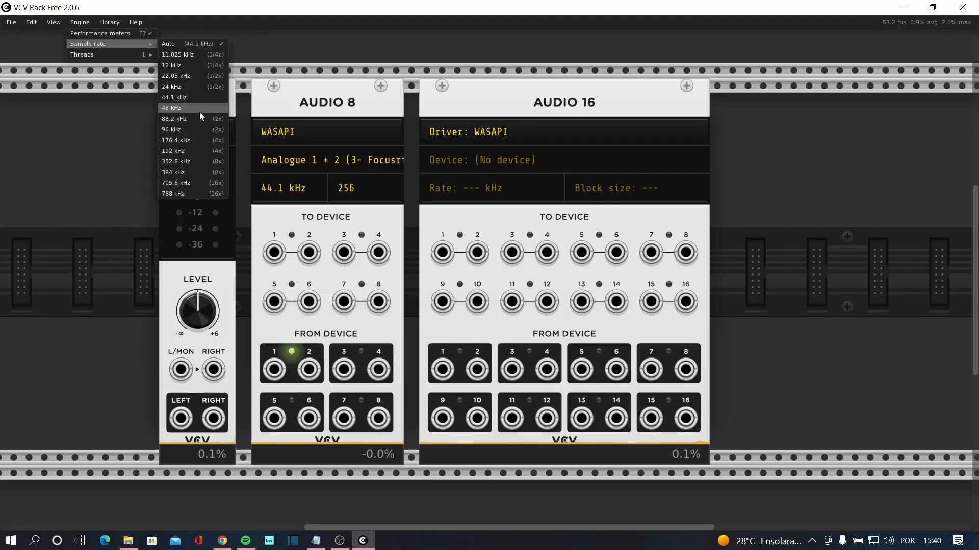
{"action": "left_click", "coordinate": [290, 217]}
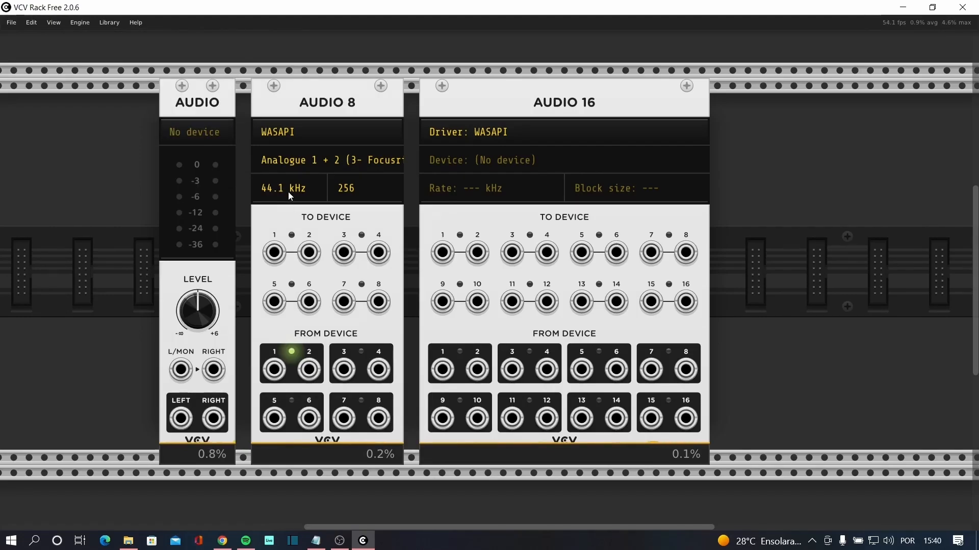
{"action": "left_click", "coordinate": [357, 185]}
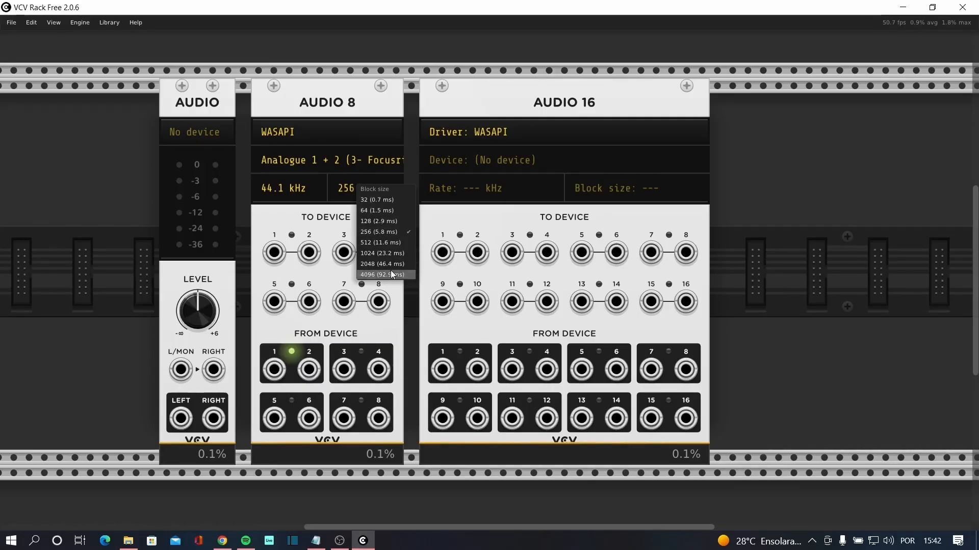
{"action": "left_click", "coordinate": [343, 218]}
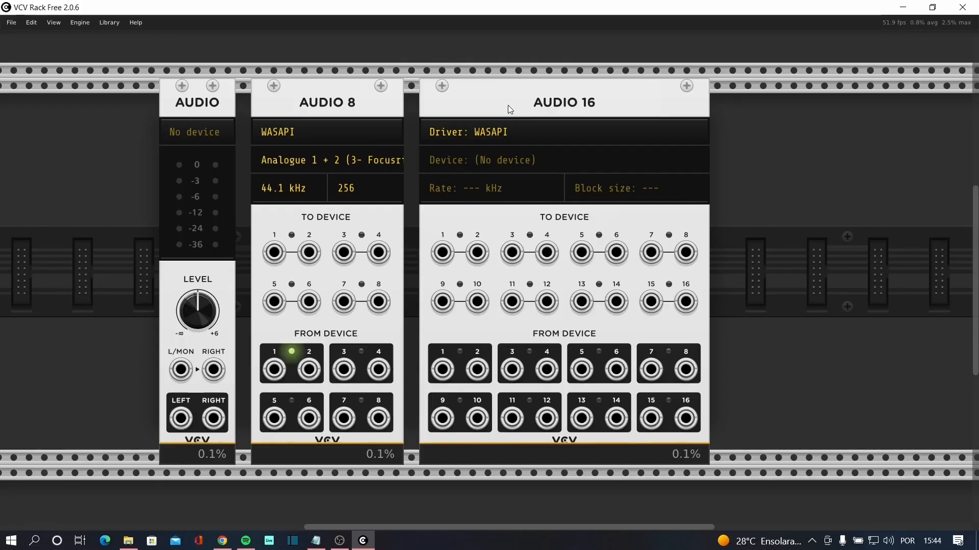
Delete the Audio 16 and Audio 8 modules, keeping only the compact Audio module in the rack.
{"action": "key", "text": "Delete"}
{"action": "key", "text": "Delete"}
Move the Audio module toward the middle of the rack and set its device to Analogue 1 + 2 (3- Focusrite Usb Audio).
{"action": "left_click_drag", "start_coordinate": [220, 101], "coordinate": [402, 114]}
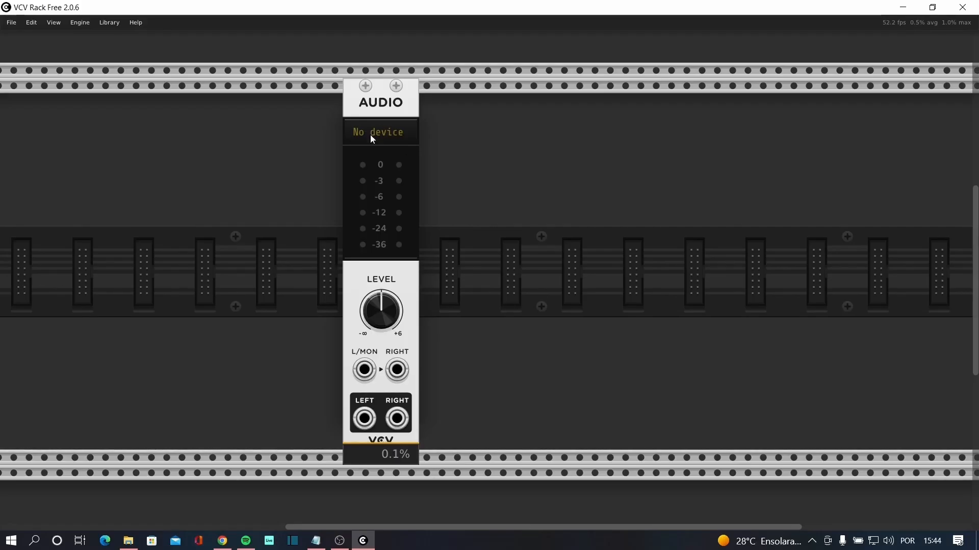
{"action": "left_click", "coordinate": [381, 127]}
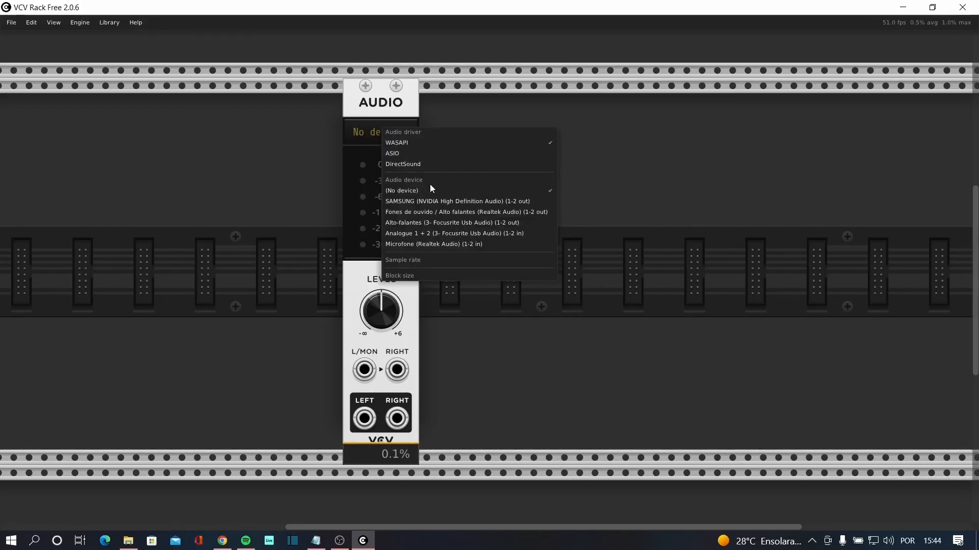
{"action": "left_click", "coordinate": [471, 235]}
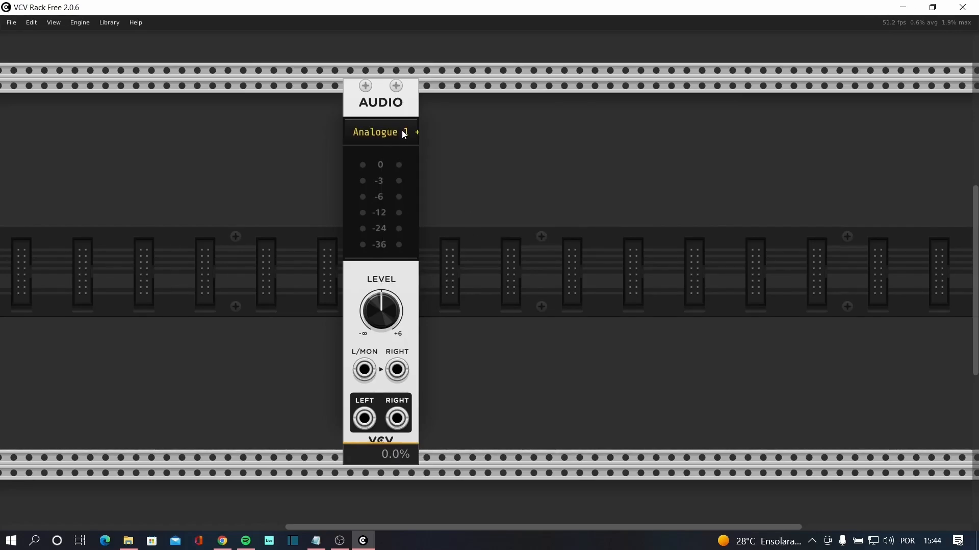
{"action": "left_click_drag", "start_coordinate": [397, 129], "coordinate": [349, 163]}
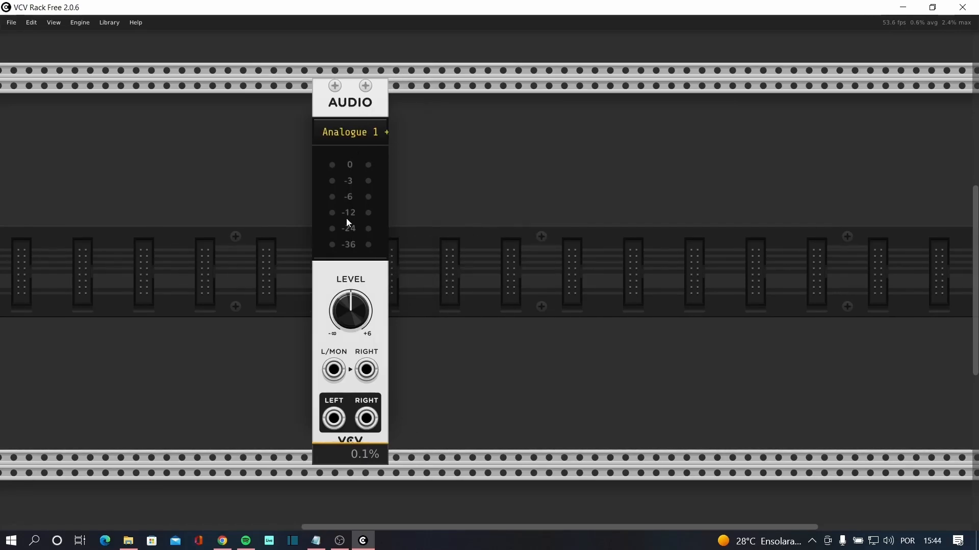
Shift the Audio module further left in the rack, and clear the old audio search from the module browser.
{"action": "left_click_drag", "start_coordinate": [359, 114], "coordinate": [301, 112]}
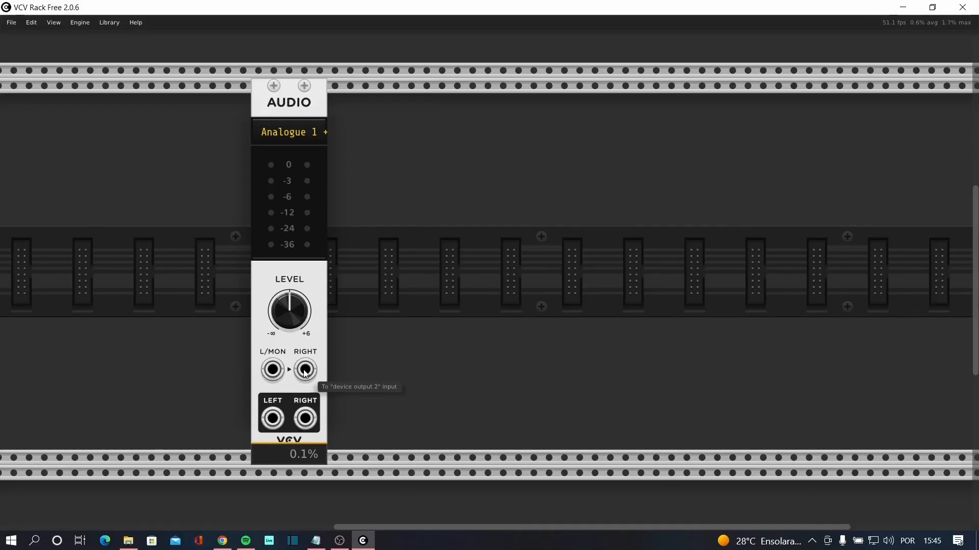
{"action": "left_click_drag", "start_coordinate": [302, 105], "coordinate": [242, 105]}
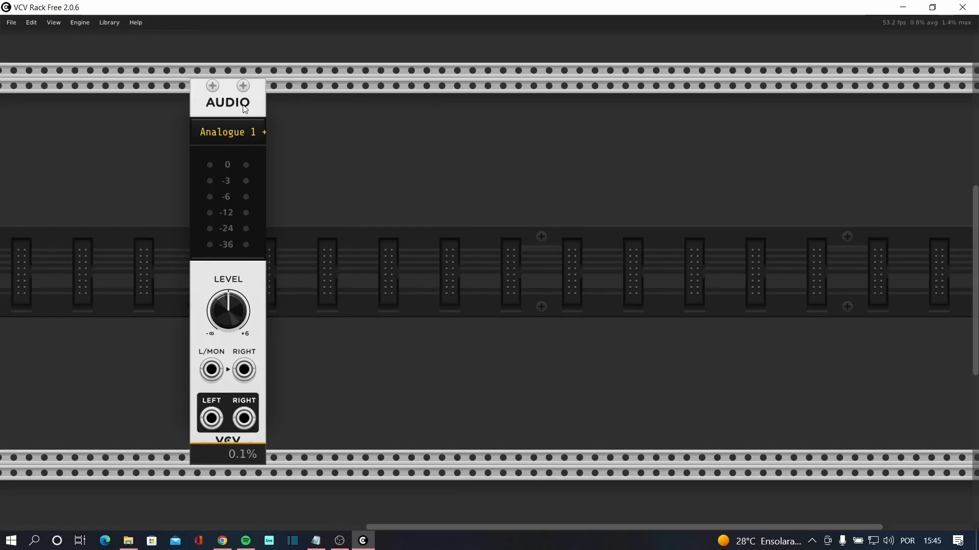
{"action": "right_click", "coordinate": [509, 206]}
{"action": "left_click", "coordinate": [71, 42]}
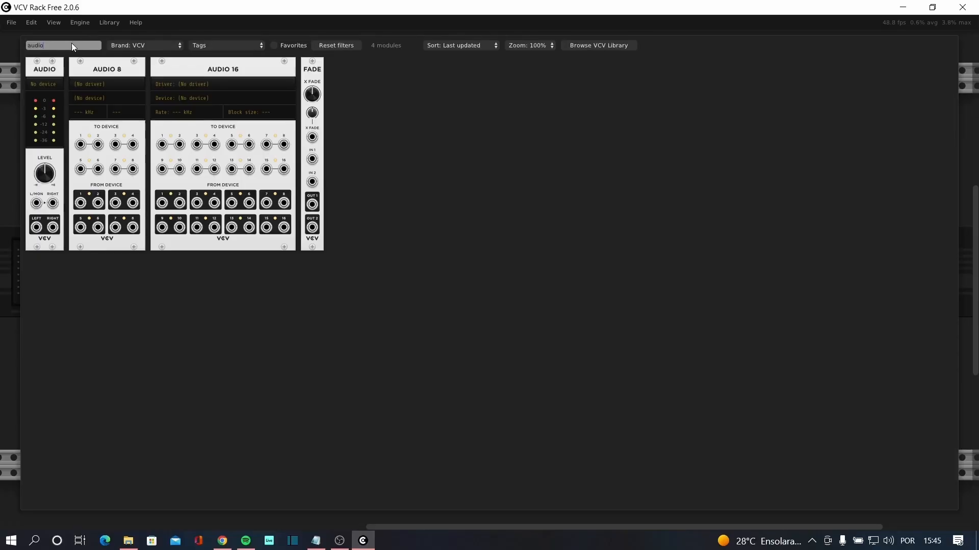
{"action": "key", "text": "BackSpace"}
{"action": "key", "text": "BackSpace"}
{"action": "key", "text": "BackSpace"}
{"action": "key", "text": "BackSpace"}
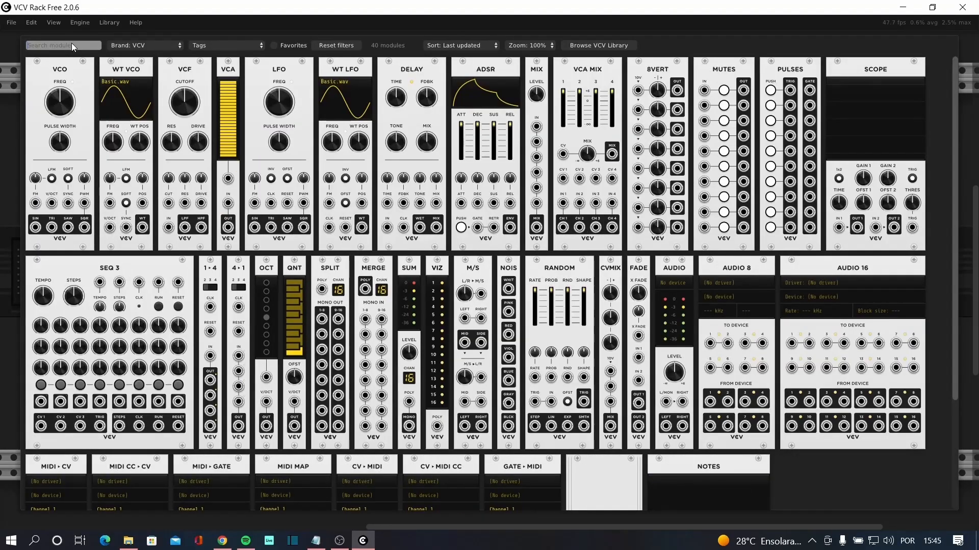
{"action": "left_click", "coordinate": [8, 163]}
Search the module browser for "osc", add the VCO module, and place it in the rack to the right of Audio.
{"action": "right_click", "coordinate": [461, 194]}
{"action": "type", "text": "osc"}
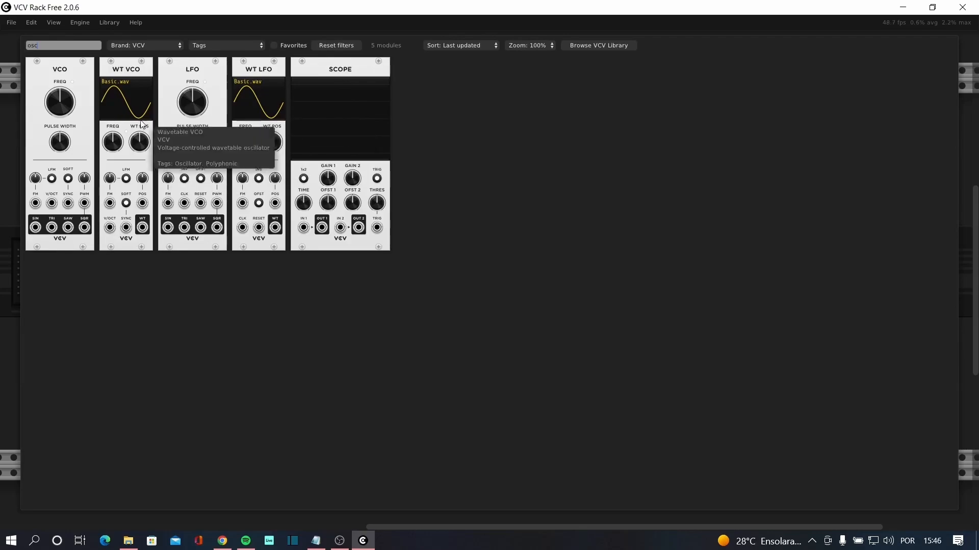
{"action": "left_click", "coordinate": [75, 72]}
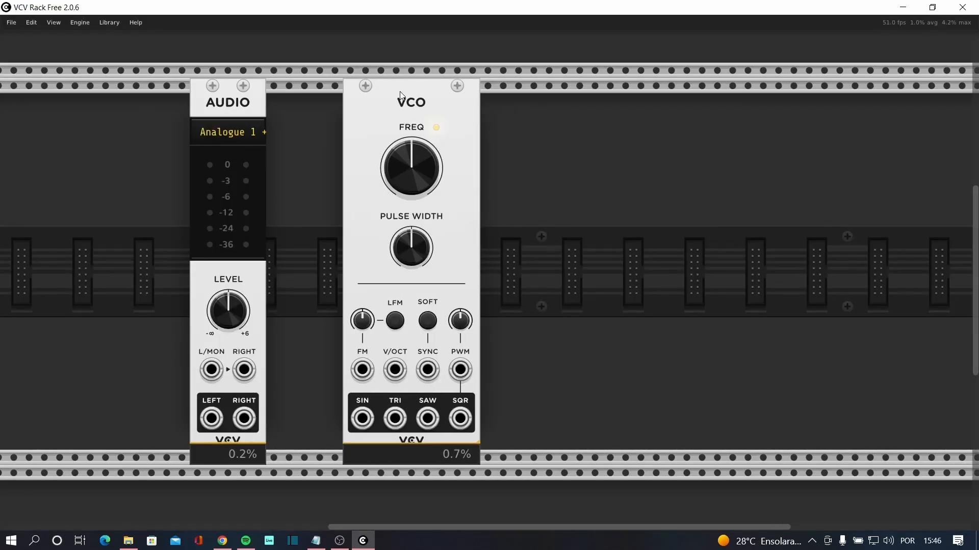
{"action": "left_click", "coordinate": [368, 113]}
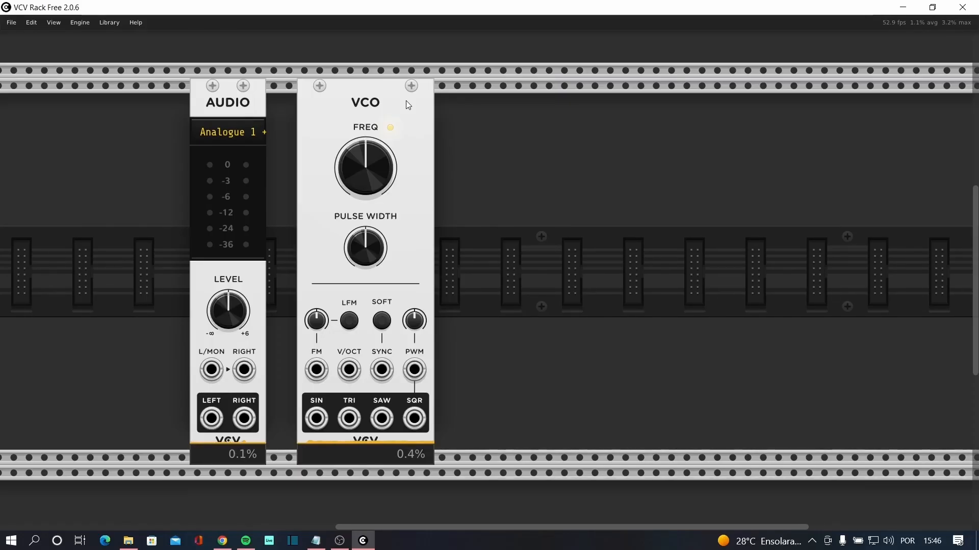
{"action": "left_click_drag", "start_coordinate": [408, 106], "coordinate": [454, 105]}
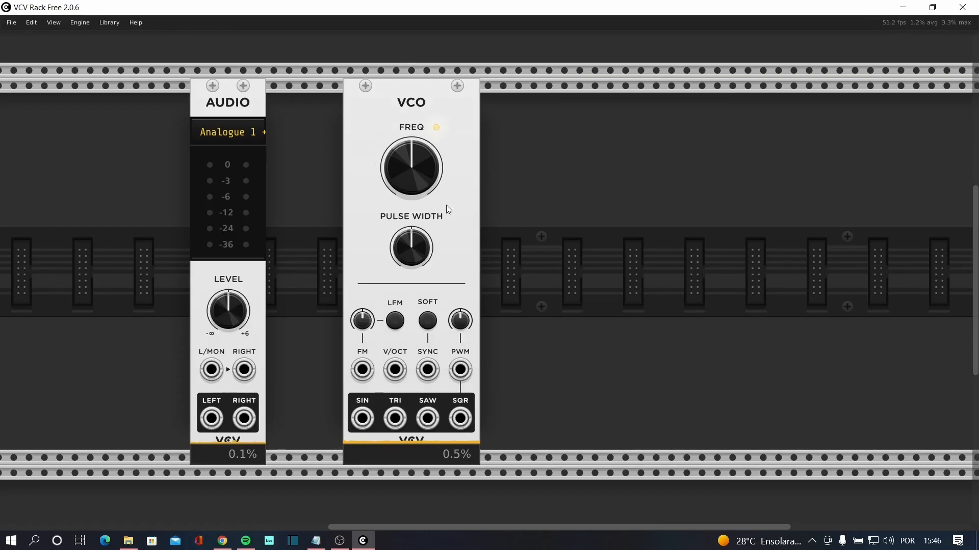
Try different settings of the VCO's frequency knob and reset it to its default.
{"action": "mouse_move", "coordinate": [428, 249]}
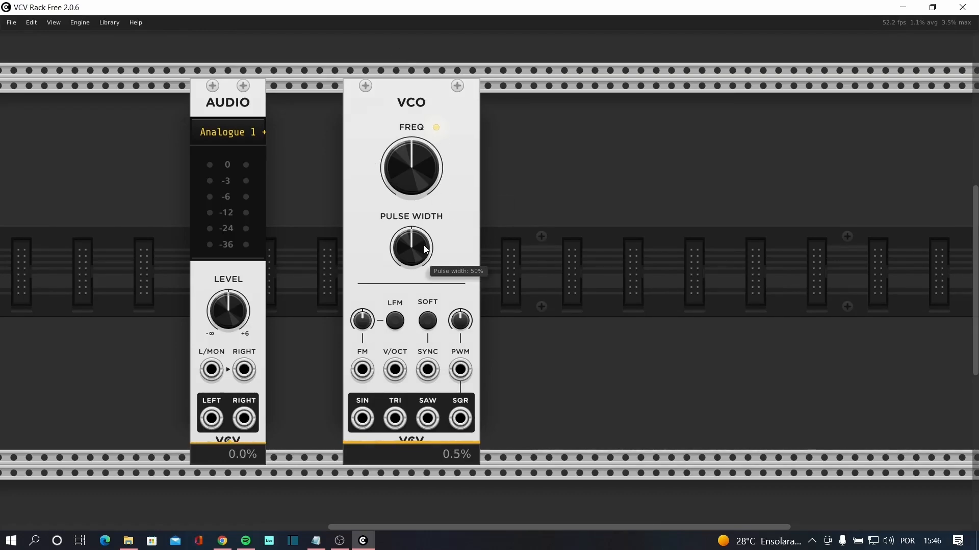
{"action": "mouse_move", "coordinate": [403, 168]}
{"action": "left_mouse_down"}
{"action": "mouse_move", "coordinate": [403, 147]}
{"action": "mouse_move", "coordinate": [403, 169]}
{"action": "mouse_move", "coordinate": [407, 159]}
{"action": "left_mouse_up"}
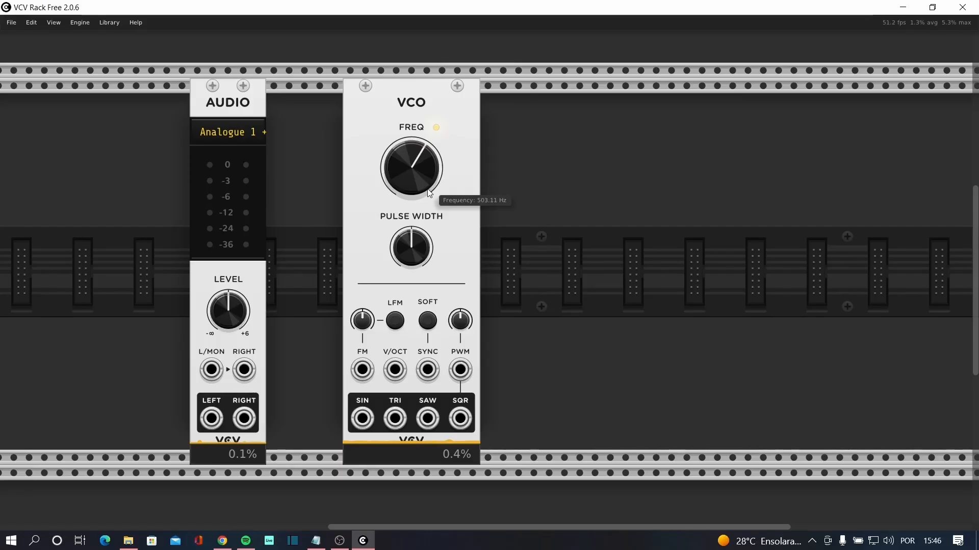
{"action": "mouse_move", "coordinate": [405, 181]}
{"action": "left_mouse_down"}
{"action": "mouse_move", "coordinate": [405, 196]}
{"action": "mouse_move", "coordinate": [404, 188]}
{"action": "left_mouse_up"}
{"action": "double_click", "coordinate": [405, 181]}
Move the VCO slightly farther from Audio, and try its frequency and pulse width knobs, leaving both at their defaults.
{"action": "left_click_drag", "start_coordinate": [409, 110], "coordinate": [424, 110]}
{"action": "left_click_drag", "start_coordinate": [417, 173], "coordinate": [448, 136]}
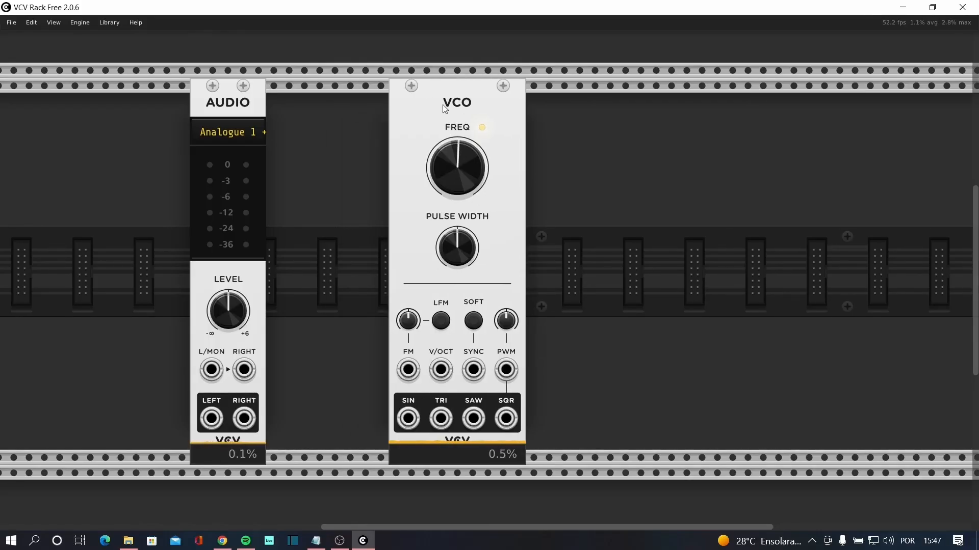
{"action": "double_click", "coordinate": [458, 173]}
{"action": "mouse_move", "coordinate": [443, 149]}
{"action": "left_mouse_down"}
{"action": "mouse_move", "coordinate": [442, 184]}
{"action": "mouse_move", "coordinate": [457, 145]}
{"action": "left_mouse_up"}
{"action": "mouse_move", "coordinate": [457, 248]}
{"action": "left_mouse_down"}
{"action": "mouse_move", "coordinate": [457, 232]}
{"action": "mouse_move", "coordinate": [451, 256]}
{"action": "mouse_move", "coordinate": [467, 255]}
{"action": "mouse_move", "coordinate": [460, 240]}
{"action": "left_mouse_up"}
{"action": "mouse_move", "coordinate": [450, 91]}
{"action": "left_mouse_down"}
{"action": "mouse_move", "coordinate": [464, 88]}
{"action": "mouse_move", "coordinate": [435, 88]}
{"action": "left_mouse_up"}
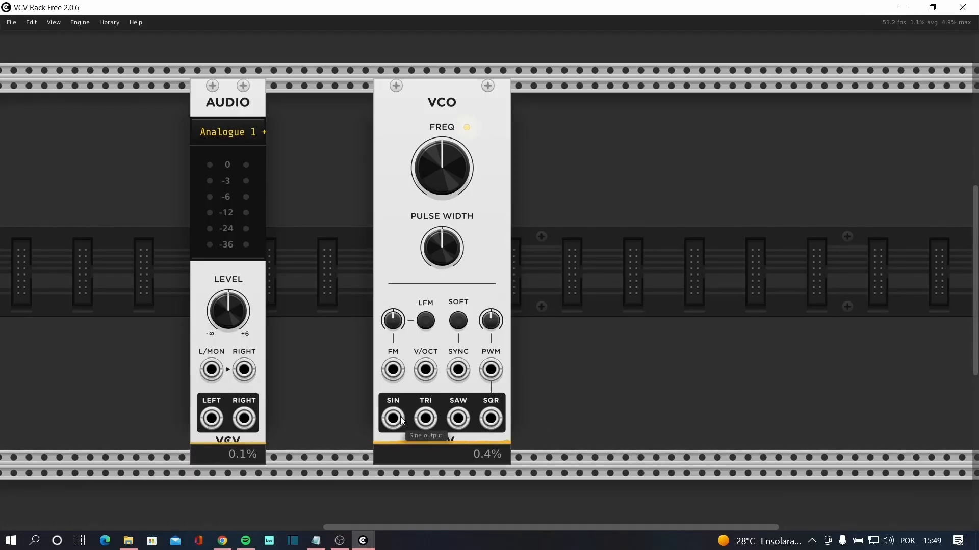
Patch the VCO's sine output to Audio's L/MON input and lower Audio's level to about -7.9 dB.
{"action": "left_click_drag", "start_coordinate": [396, 421], "coordinate": [211, 372]}
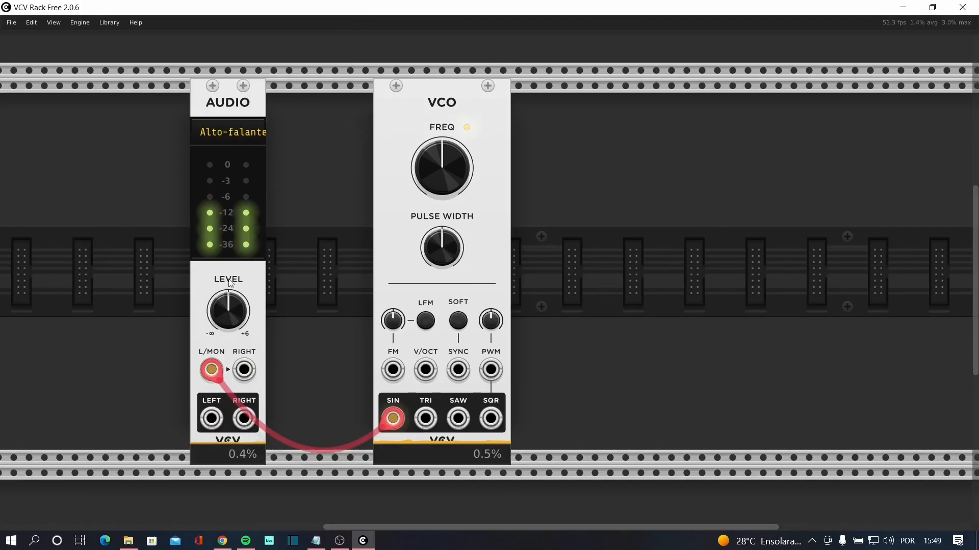
{"action": "left_click_drag", "start_coordinate": [242, 309], "coordinate": [242, 339]}
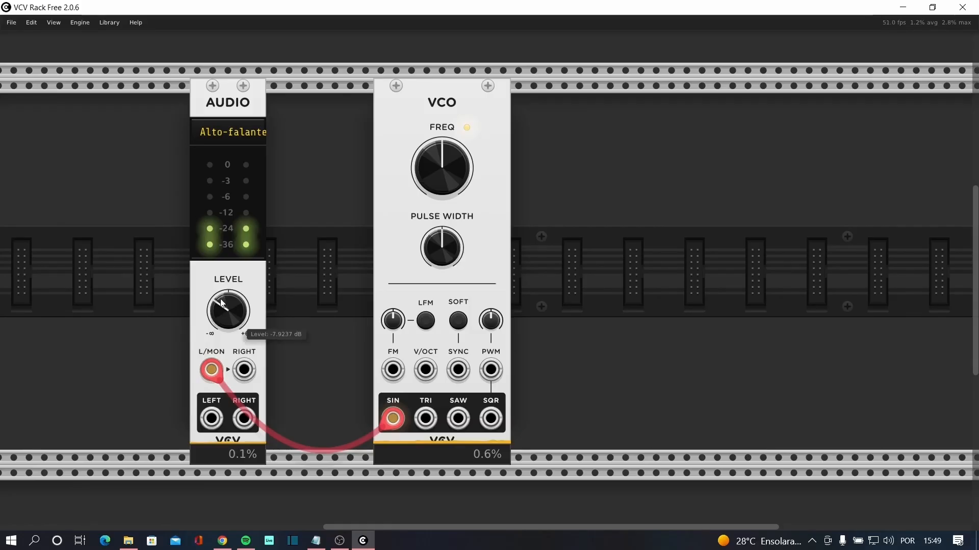
Unplug the cable from the VCO's sine output and examine the VCO's FM and V/OCT inputs.
{"action": "left_click_drag", "start_coordinate": [396, 421], "coordinate": [363, 405]}
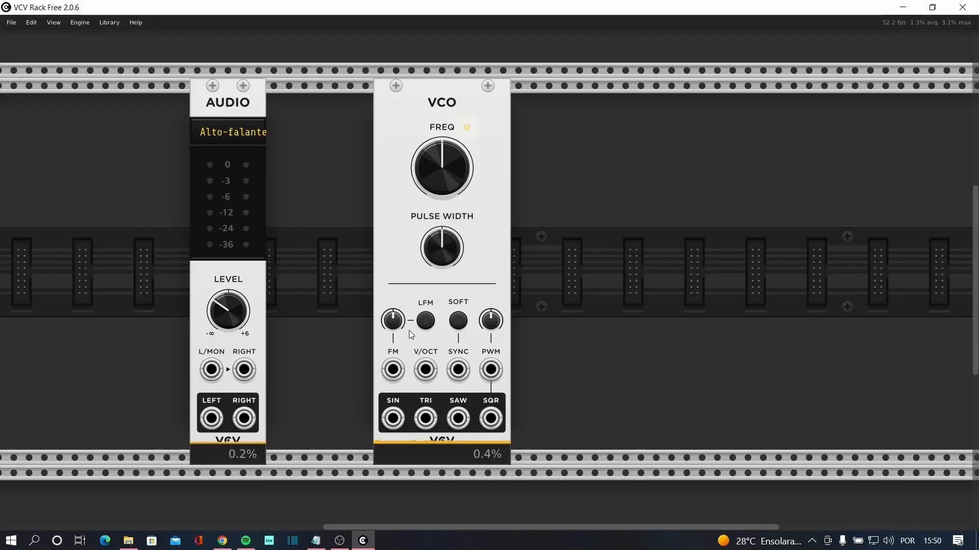
{"action": "left_click", "coordinate": [391, 376]}
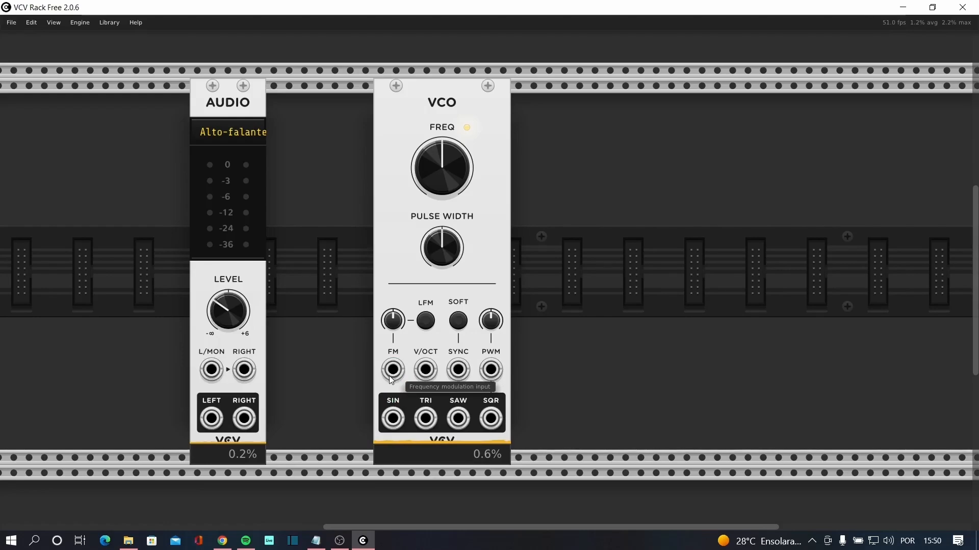
{"action": "left_click_drag", "start_coordinate": [425, 370], "coordinate": [426, 371]}
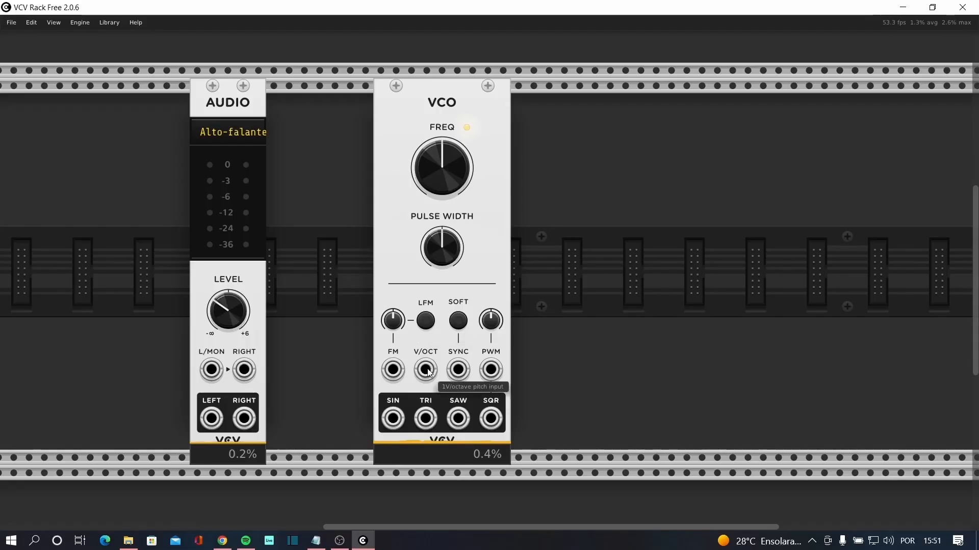
{"action": "mouse_move", "coordinate": [427, 374]}
{"action": "left_mouse_down"}
{"action": "mouse_move", "coordinate": [421, 382]}
{"action": "mouse_move", "coordinate": [421, 369]}
{"action": "left_mouse_up"}
Turn the VCO's frequency knob up and down with no cable connected, and reset it to its default.
{"action": "mouse_move", "coordinate": [442, 178]}
{"action": "left_mouse_down"}
{"action": "mouse_move", "coordinate": [442, 96]}
{"action": "mouse_move", "coordinate": [442, 176]}
{"action": "left_mouse_up"}
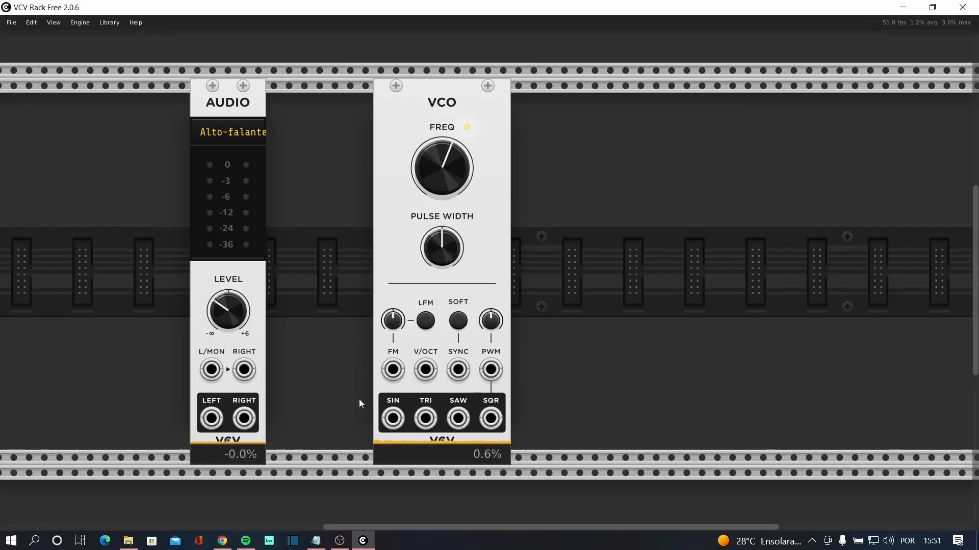
{"action": "left_click_drag", "start_coordinate": [441, 168], "coordinate": [441, 171]}
{"action": "double_click", "coordinate": [442, 168]}
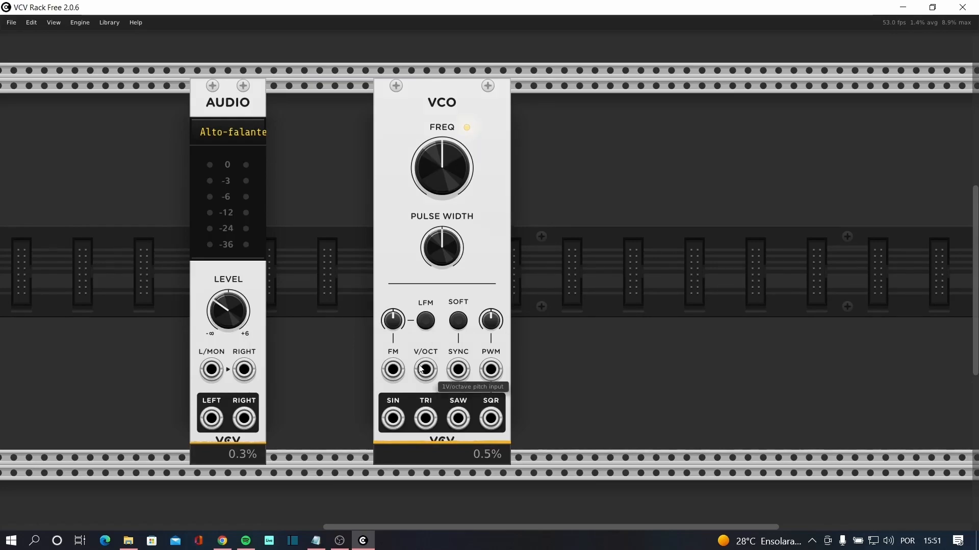
Reconnect the VCO's sine output to Audio's L/MON input and test the frequency knob, resetting it to its default.
{"action": "left_click_drag", "start_coordinate": [393, 419], "coordinate": [211, 369]}
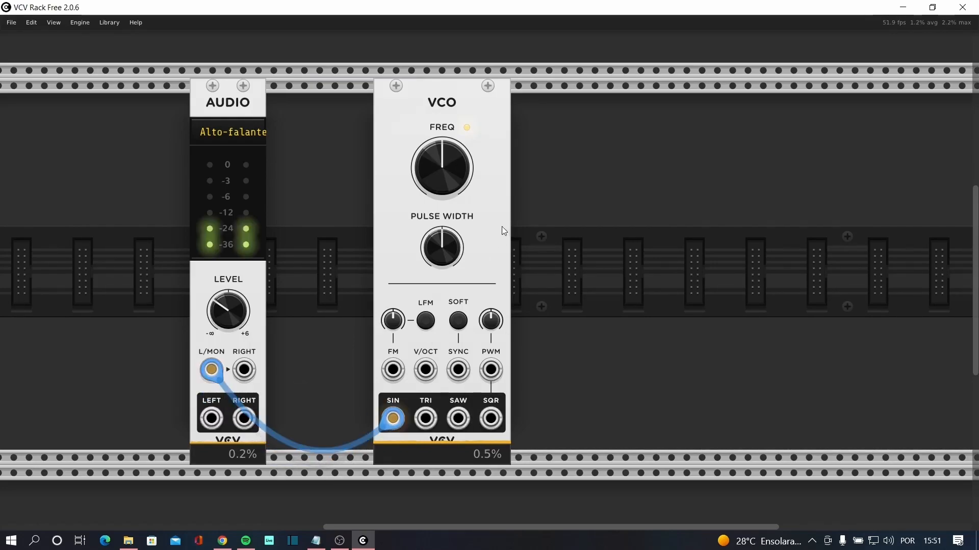
{"action": "left_click_drag", "start_coordinate": [433, 175], "coordinate": [433, 175]}
{"action": "double_click", "coordinate": [434, 176]}
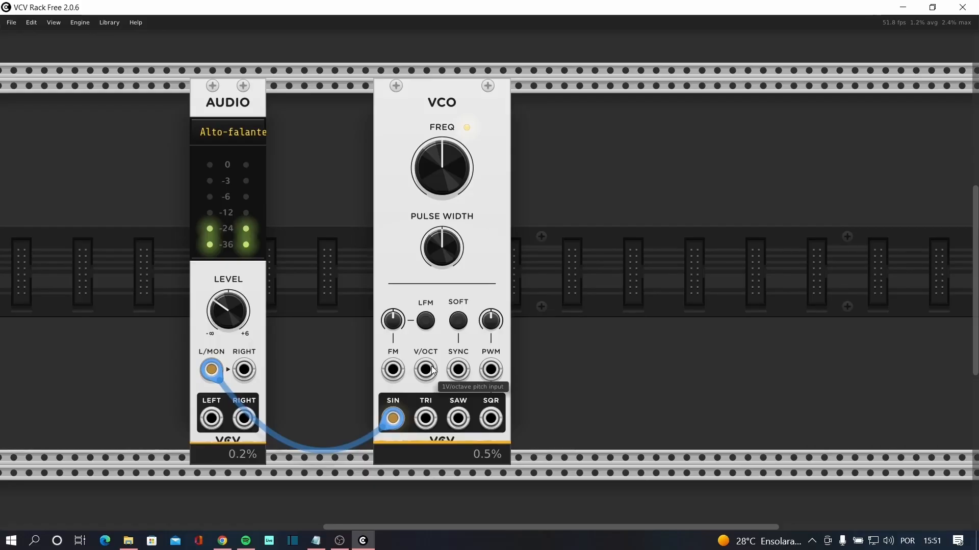
{"action": "mouse_move", "coordinate": [456, 202]}
{"action": "left_mouse_down"}
{"action": "mouse_move", "coordinate": [456, 168]}
{"action": "mouse_move", "coordinate": [456, 201]}
{"action": "left_mouse_up"}
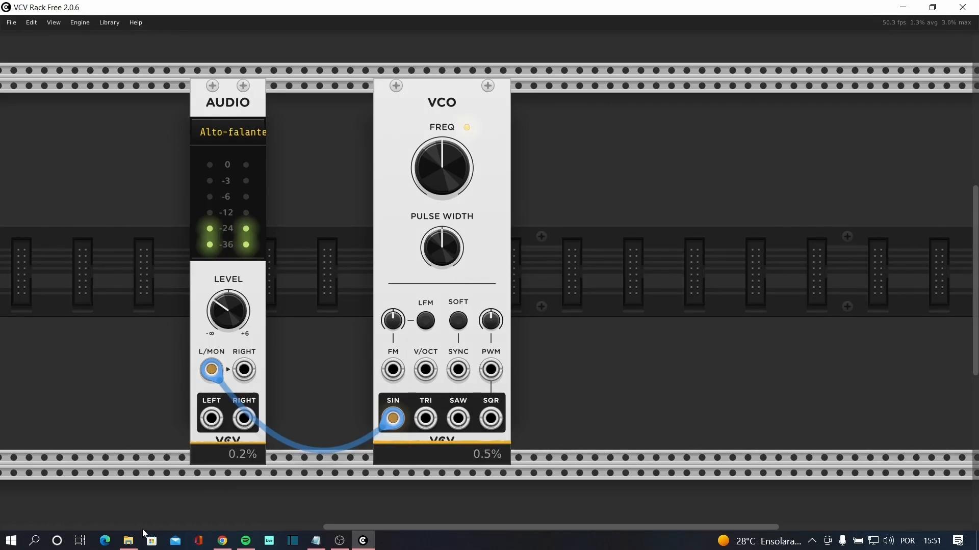
Open Paint and draw one cycle of a black sine wave with a thicker pencil line.
{"action": "left_click", "coordinate": [34, 540]}
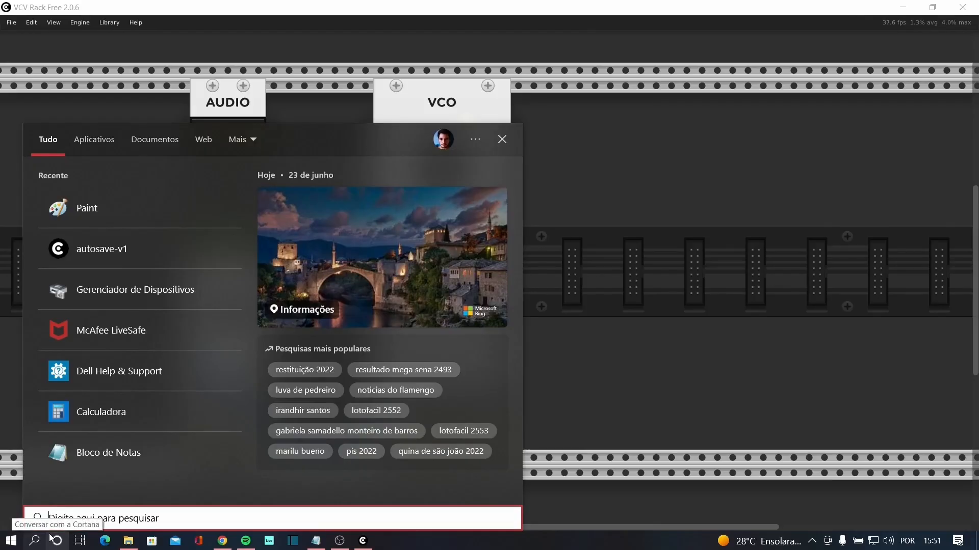
{"action": "type", "text": "paint"}
{"action": "left_click", "coordinate": [65, 202]}
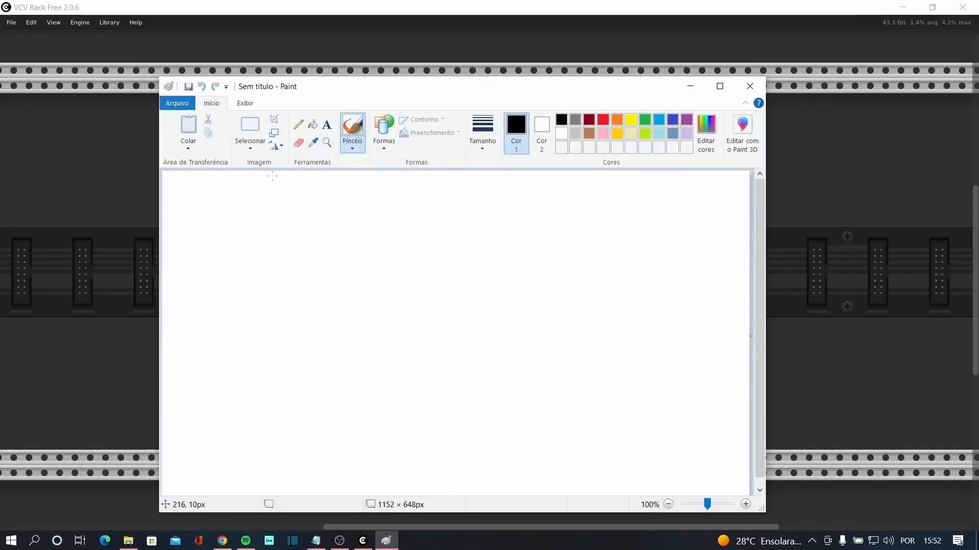
{"action": "left_click", "coordinate": [298, 124]}
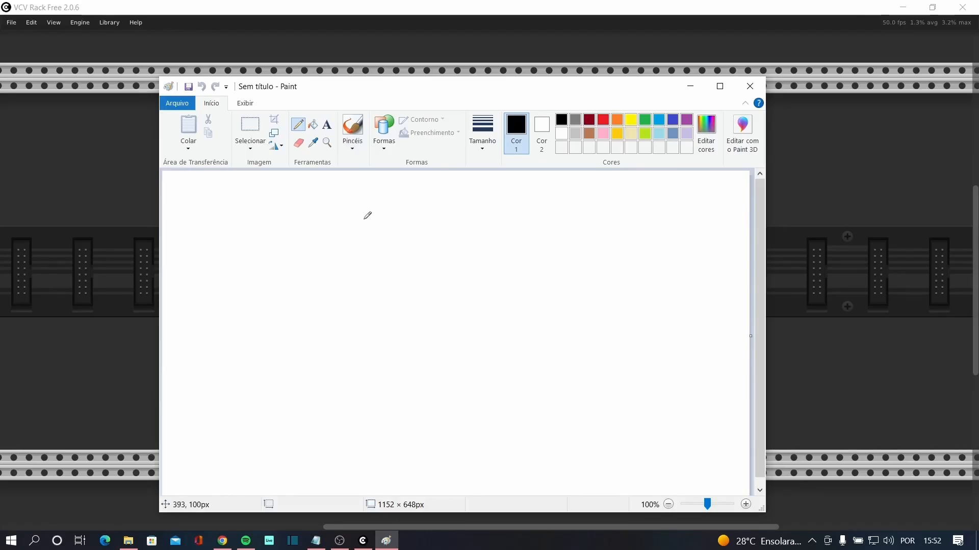
{"action": "left_click", "coordinate": [482, 138]}
{"action": "left_click", "coordinate": [491, 247]}
{"action": "mouse_move", "coordinate": [271, 364]}
{"action": "left_mouse_down"}
{"action": "mouse_move", "coordinate": [306, 289]}
{"action": "mouse_move", "coordinate": [348, 312]}
{"action": "mouse_move", "coordinate": [374, 386]}
{"action": "mouse_move", "coordinate": [431, 407]}
{"action": "mouse_move", "coordinate": [457, 345]}
{"action": "left_mouse_up"}
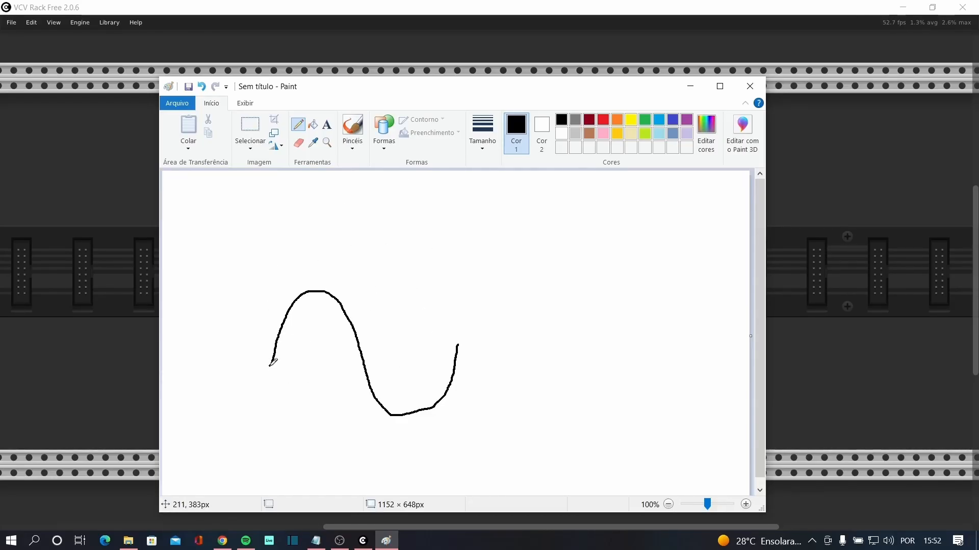
Draw a vertical and a horizontal axis in red, crossing at the start of the sine wave.
{"action": "left_click", "coordinate": [603, 120]}
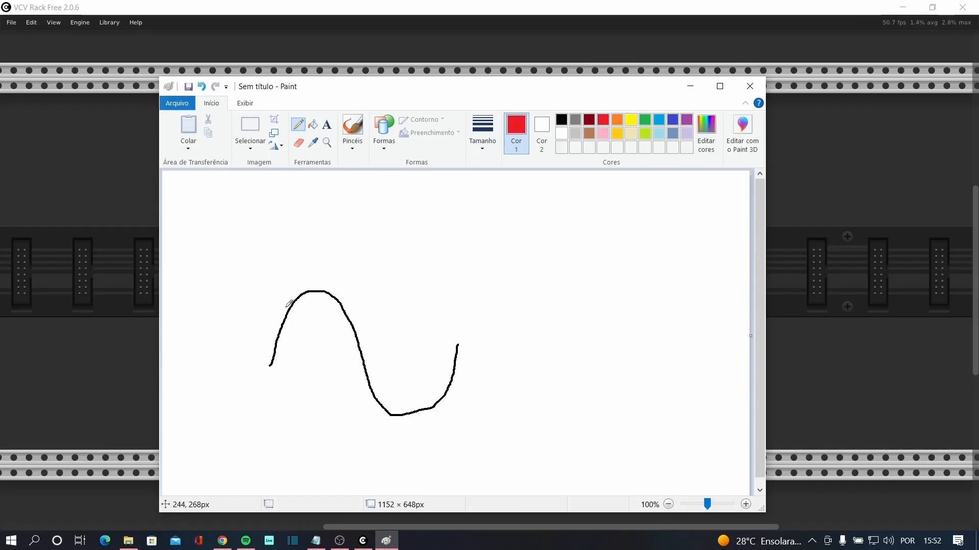
{"action": "left_click_drag", "start_coordinate": [271, 262], "coordinate": [272, 457]}
{"action": "mouse_move", "coordinate": [244, 359]}
{"action": "left_mouse_down"}
{"action": "mouse_move", "coordinate": [411, 363]}
{"action": "mouse_move", "coordinate": [567, 350]}
{"action": "left_mouse_up"}
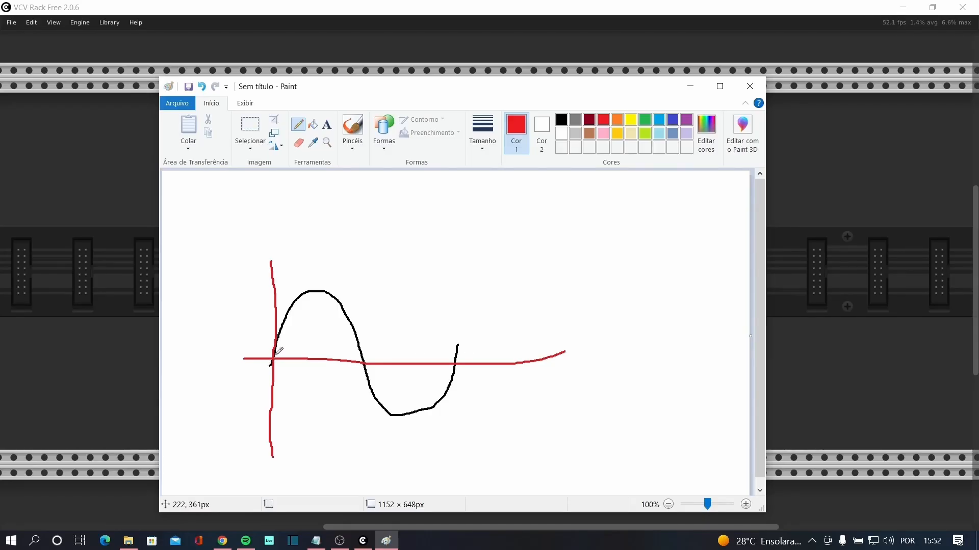
Mark a red point on the sine wave's falling slope, and minimize Paint to return to VCV Rack.
{"action": "mouse_move", "coordinate": [416, 92]}
{"action": "left_mouse_down"}
{"action": "mouse_move", "coordinate": [715, 231]}
{"action": "mouse_move", "coordinate": [839, 153]}
{"action": "left_mouse_up"}
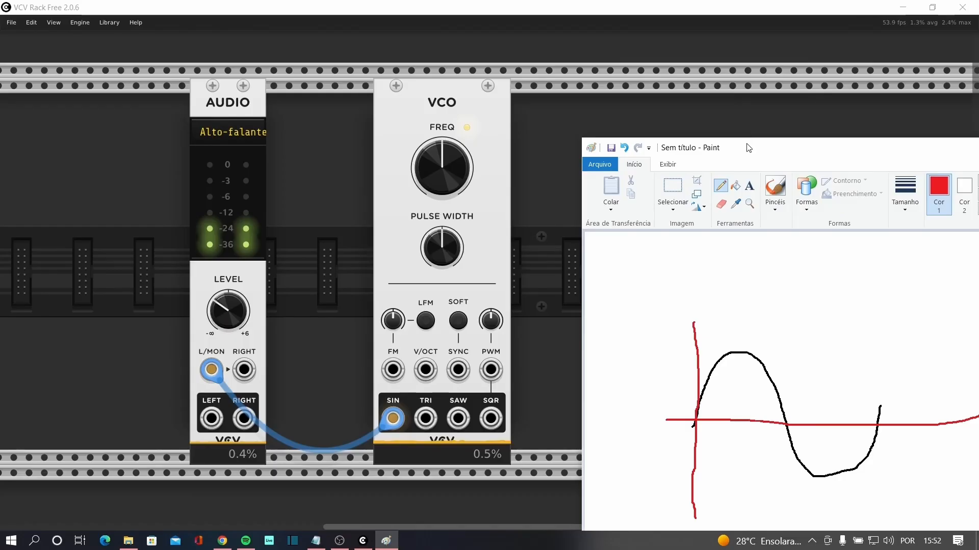
{"action": "left_click_drag", "start_coordinate": [747, 144], "coordinate": [474, 120]}
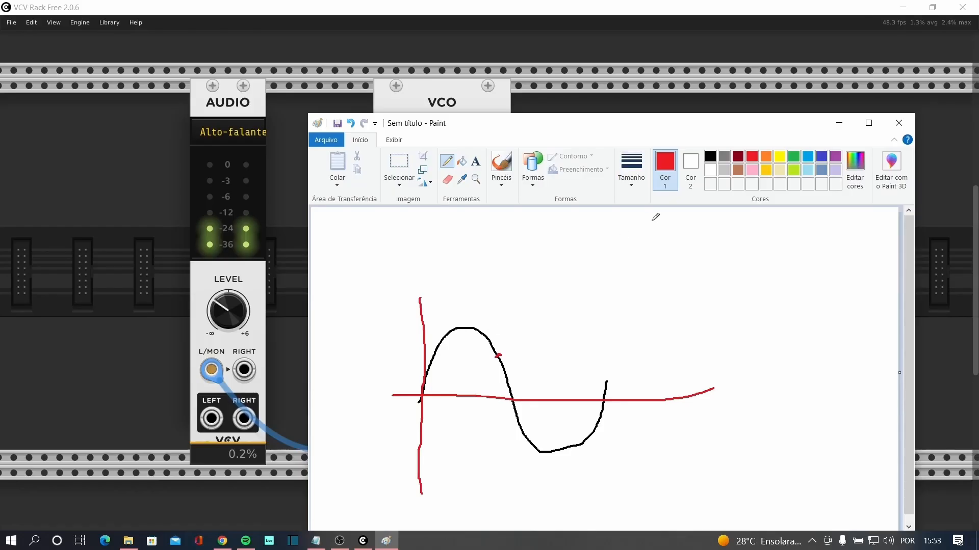
{"action": "left_click", "coordinate": [839, 123]}
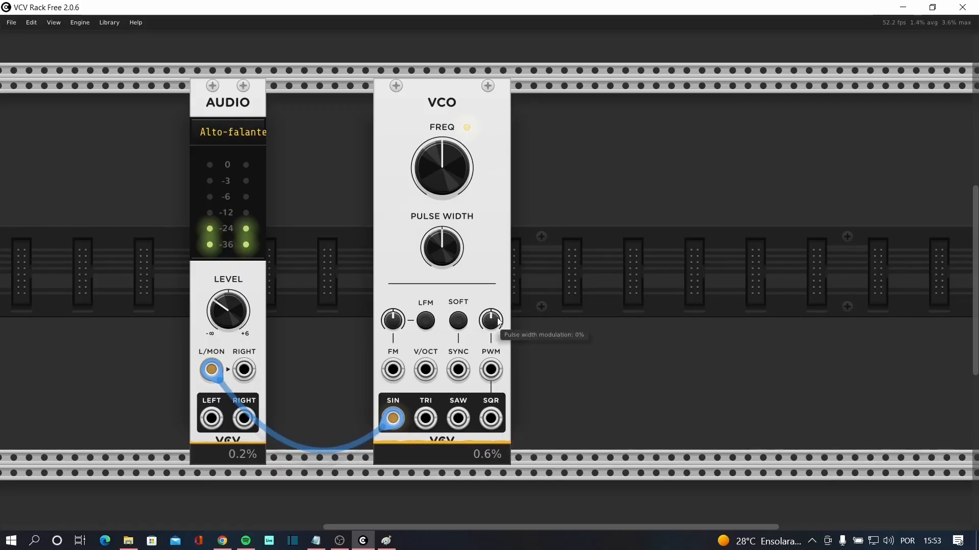
Return to Paint, draw one cycle of a green square wave over the sine wave, and move the window off the VCO.
{"action": "left_click", "coordinate": [389, 539]}
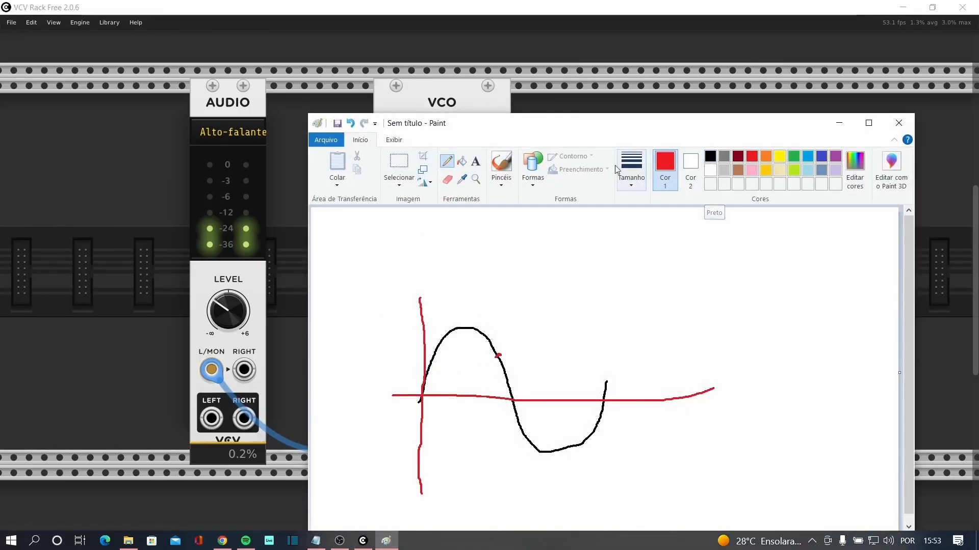
{"action": "left_click", "coordinate": [711, 158]}
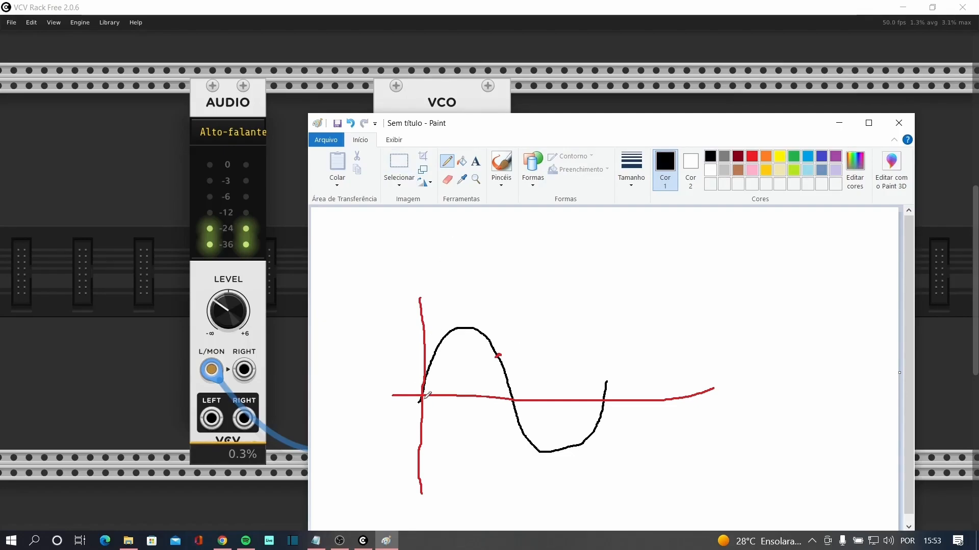
{"action": "left_click", "coordinate": [793, 156]}
{"action": "mouse_move", "coordinate": [425, 394]}
{"action": "left_mouse_down"}
{"action": "mouse_move", "coordinate": [434, 340]}
{"action": "mouse_move", "coordinate": [517, 317]}
{"action": "mouse_move", "coordinate": [525, 462]}
{"action": "mouse_move", "coordinate": [616, 449]}
{"action": "mouse_move", "coordinate": [613, 398]}
{"action": "left_mouse_up"}
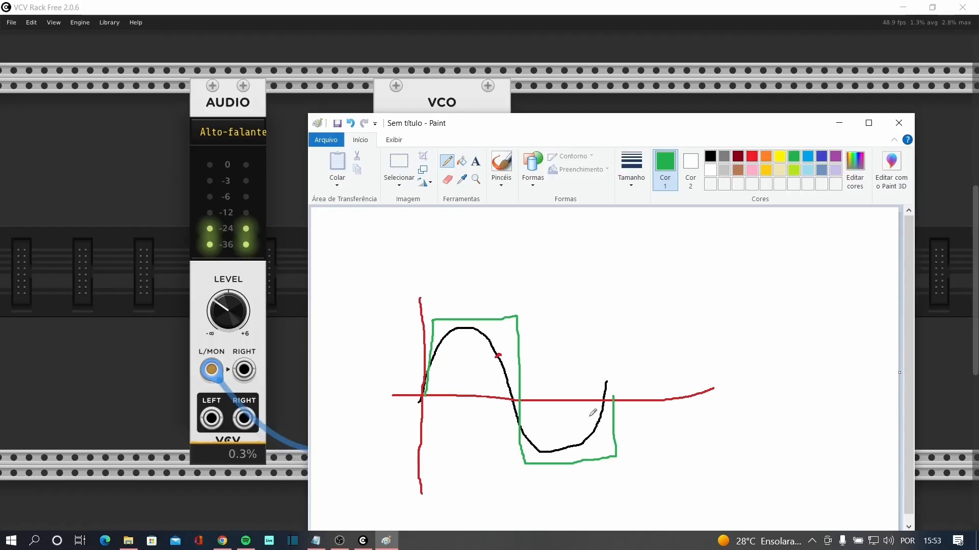
{"action": "mouse_move", "coordinate": [485, 123]}
{"action": "left_mouse_down"}
{"action": "mouse_move", "coordinate": [685, 87]}
{"action": "mouse_move", "coordinate": [671, 82]}
{"action": "left_mouse_up"}
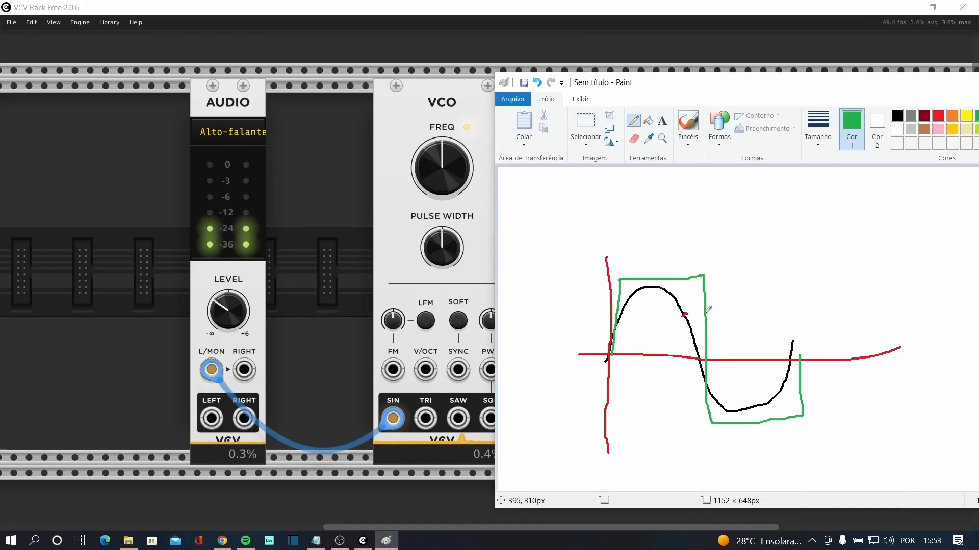
Draw a gold square wave with a narrower positive half over the sketch, and lower the VCO's pulse width to about 27.8%.
{"action": "left_click", "coordinate": [952, 131]}
{"action": "mouse_move", "coordinate": [610, 353]}
{"action": "left_mouse_down"}
{"action": "mouse_move", "coordinate": [620, 279]}
{"action": "mouse_move", "coordinate": [689, 278]}
{"action": "mouse_move", "coordinate": [686, 417]}
{"action": "mouse_move", "coordinate": [800, 413]}
{"action": "mouse_move", "coordinate": [800, 350]}
{"action": "left_mouse_up"}
{"action": "left_click_drag", "start_coordinate": [442, 248], "coordinate": [442, 263]}
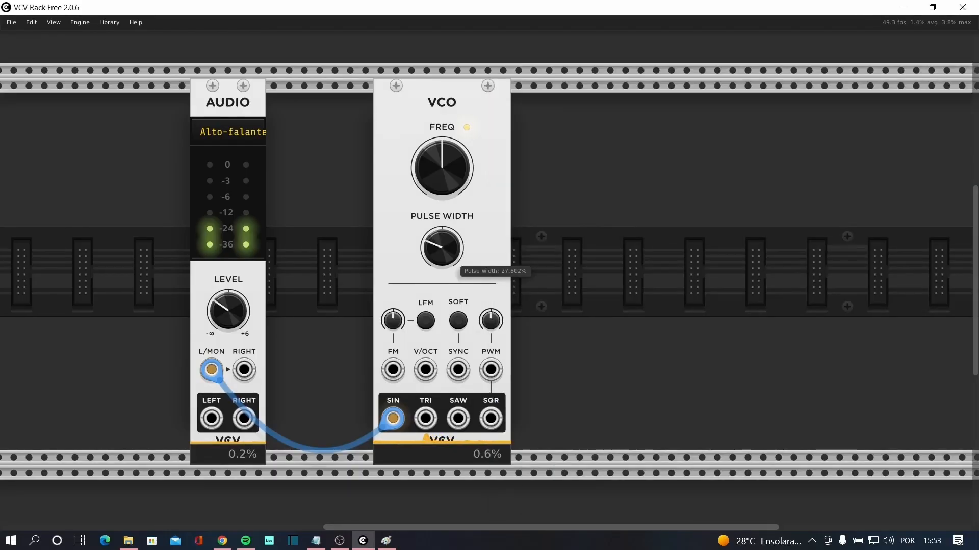
Return to Paint and draw an orange square wave with a wider positive half than the green one.
{"action": "left_click", "coordinate": [386, 540]}
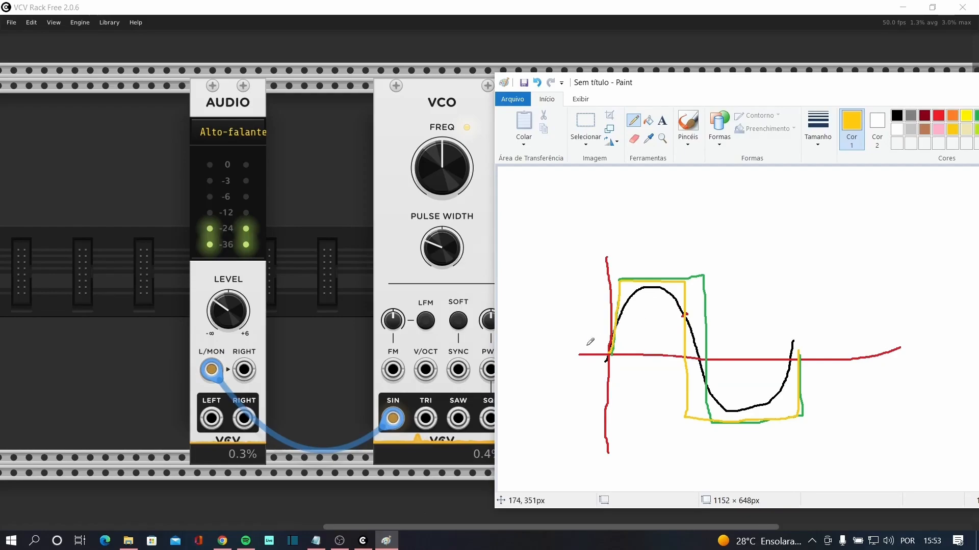
{"action": "left_click", "coordinate": [952, 116]}
{"action": "mouse_move", "coordinate": [618, 346]}
{"action": "left_mouse_down"}
{"action": "mouse_move", "coordinate": [615, 278]}
{"action": "mouse_move", "coordinate": [711, 270]}
{"action": "mouse_move", "coordinate": [724, 309]}
{"action": "mouse_move", "coordinate": [729, 416]}
{"action": "mouse_move", "coordinate": [769, 416]}
{"action": "mouse_move", "coordinate": [804, 386]}
{"action": "mouse_move", "coordinate": [805, 347]}
{"action": "left_mouse_up"}
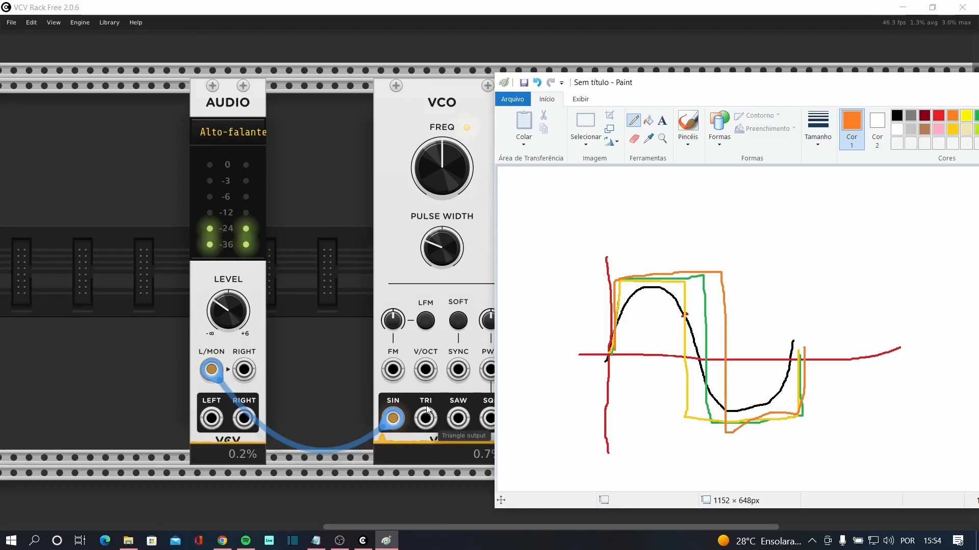
Back in VCV Rack, sweep the VCO's pulse width and reset it to default, and unplug the cable from the Audio module's L/MON input.
{"action": "left_click", "coordinate": [442, 399]}
{"action": "left_click_drag", "start_coordinate": [435, 233], "coordinate": [435, 102]}
{"action": "double_click", "coordinate": [434, 237]}
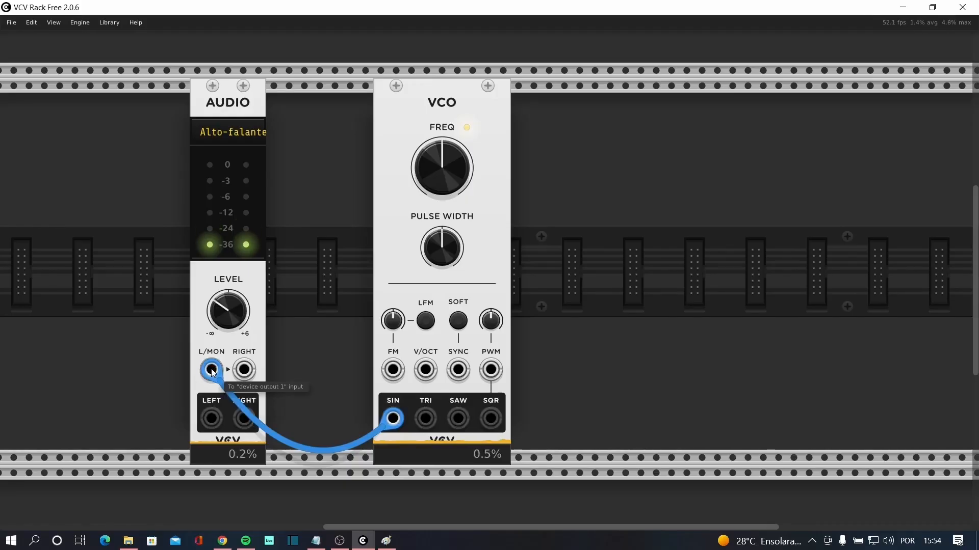
{"action": "left_click_drag", "start_coordinate": [211, 371], "coordinate": [332, 363]}
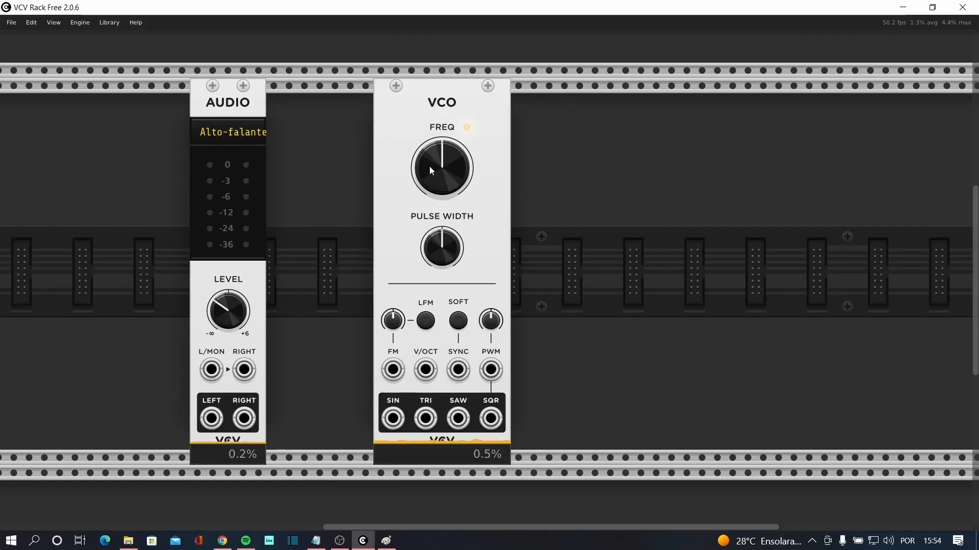
Demonstrate the VCO's frequency control by turning it up and down and resetting it to its default.
{"action": "left_click_drag", "start_coordinate": [443, 172], "coordinate": [443, 152]}
{"action": "left_click_drag", "start_coordinate": [432, 179], "coordinate": [450, 145]}
{"action": "double_click", "coordinate": [450, 170]}
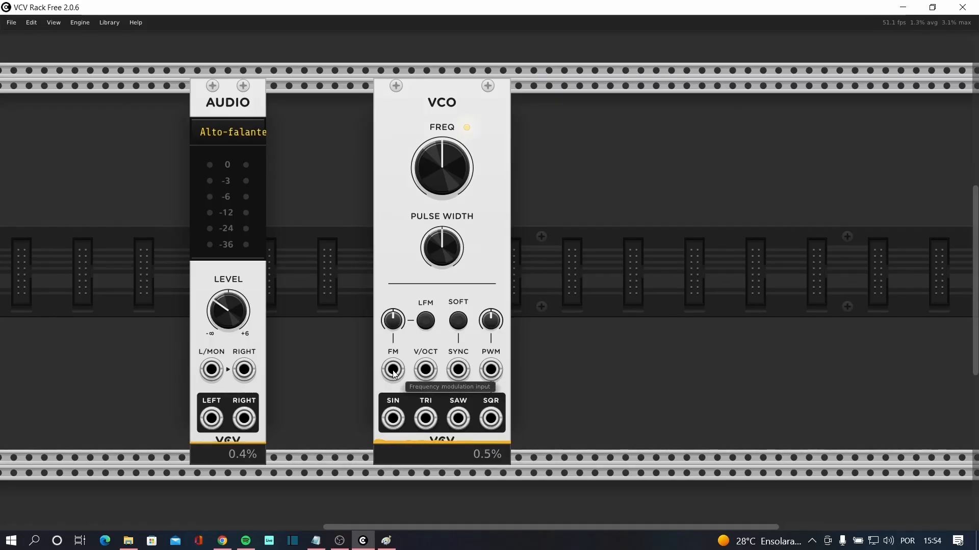
{"action": "left_click_drag", "start_coordinate": [393, 374], "coordinate": [393, 373]}
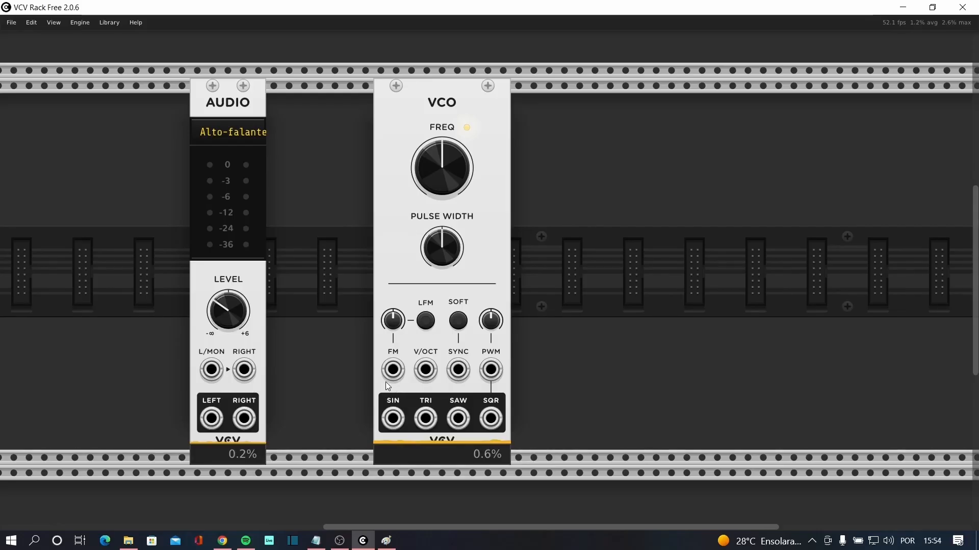
{"action": "mouse_move", "coordinate": [435, 174]}
{"action": "left_mouse_down"}
{"action": "mouse_move", "coordinate": [436, 146]}
{"action": "mouse_move", "coordinate": [436, 173]}
{"action": "left_mouse_up"}
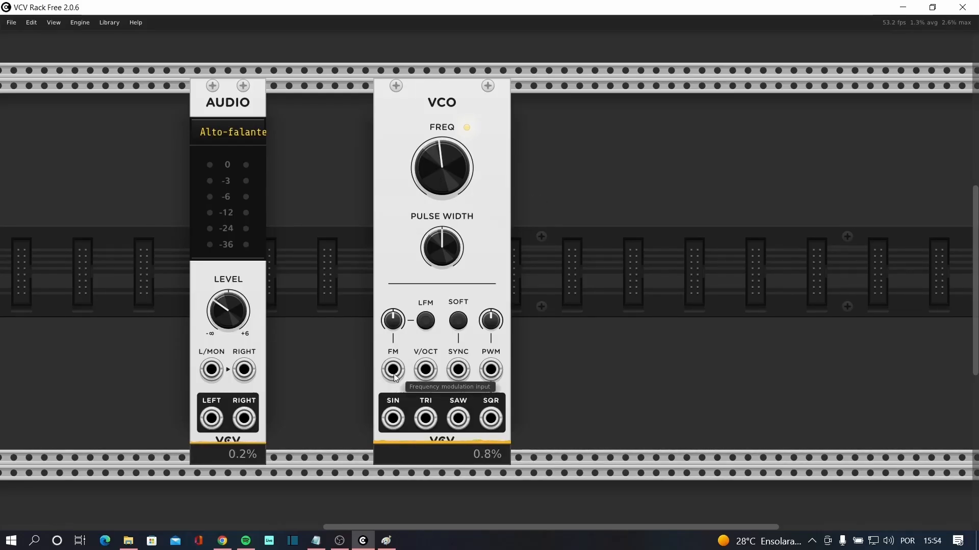
{"action": "mouse_move", "coordinate": [420, 184]}
{"action": "left_mouse_down"}
{"action": "mouse_move", "coordinate": [420, 173]}
{"action": "mouse_move", "coordinate": [420, 189]}
{"action": "left_mouse_up"}
{"action": "double_click", "coordinate": [440, 191]}
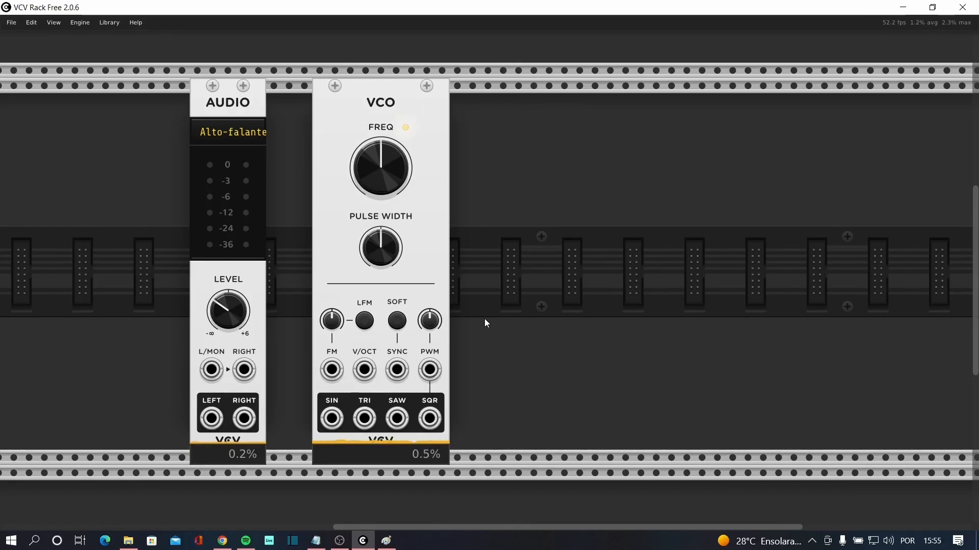
Move the Audio module to the right side of the VCO, leaving a gap between them.
{"action": "scroll", "coordinate": [412, 138], "scroll_direction": "down", "scroll_amount": 1}
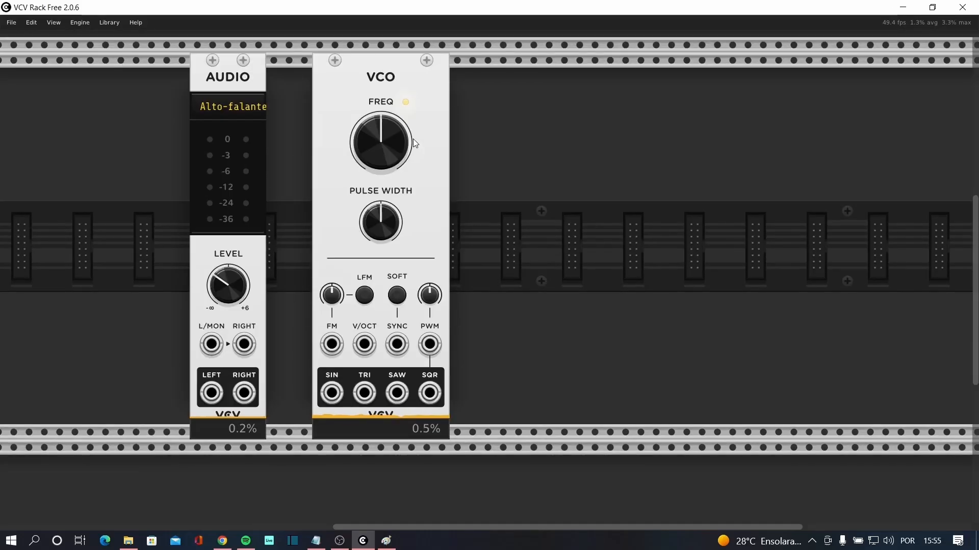
{"action": "left_click_drag", "start_coordinate": [203, 74], "coordinate": [576, 92]}
{"action": "scroll", "coordinate": [481, 179], "scroll_direction": "up", "scroll_amount": 3}
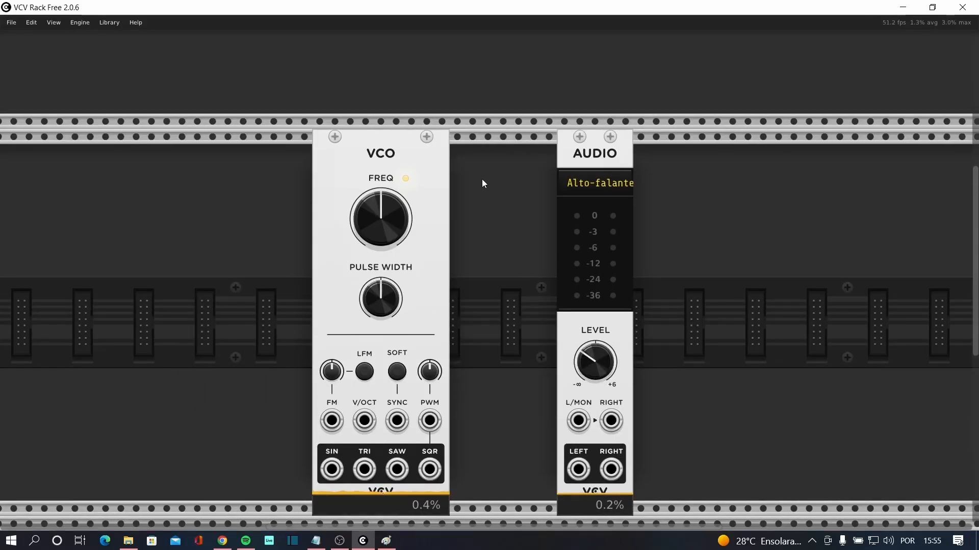
Duplicate the VCO module and place the copy directly above the original in the next rack row.
{"action": "scroll", "coordinate": [488, 199], "scroll_direction": "down", "scroll_amount": 3}
{"action": "scroll", "coordinate": [581, 227], "scroll_direction": "up", "scroll_amount": 3}
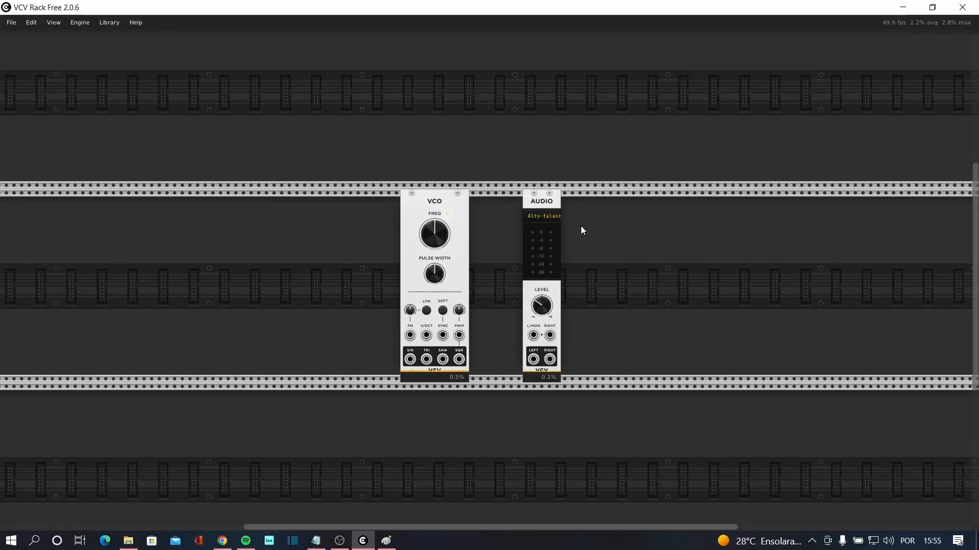
{"action": "scroll", "coordinate": [556, 294], "scroll_direction": "up", "scroll_amount": 1}
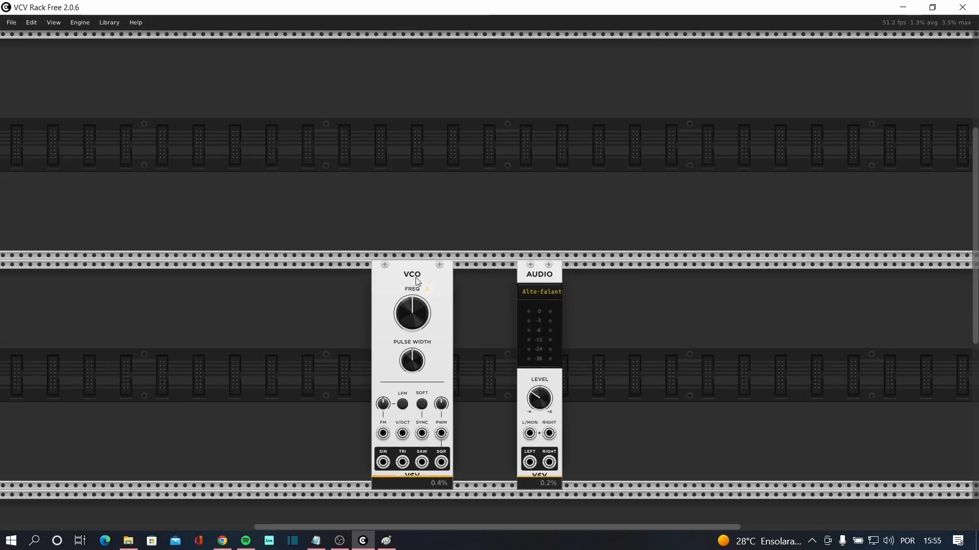
{"action": "key", "text": "ctrl+d"}
{"action": "left_click_drag", "start_coordinate": [344, 267], "coordinate": [410, 131]}
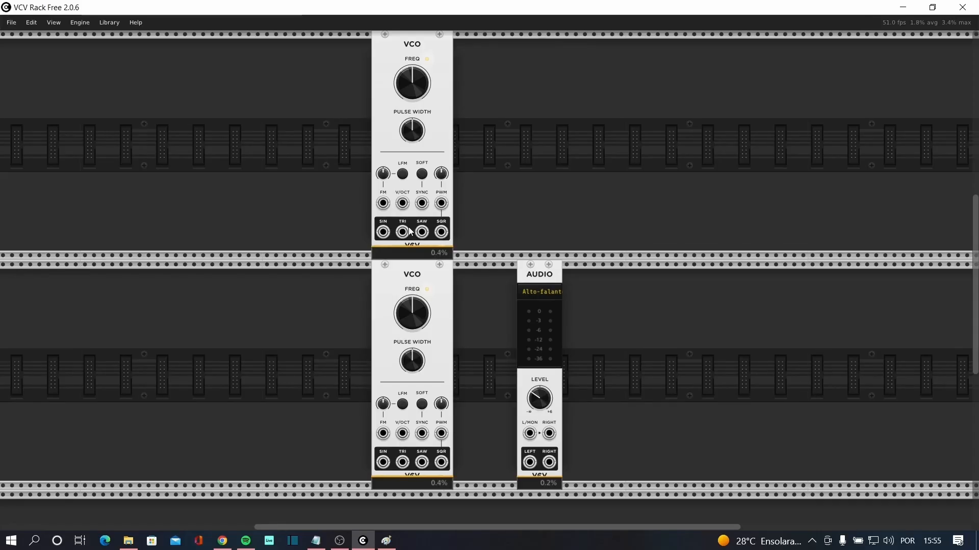
Patch the upper VCO's SIN output into the lower VCO's FM input, and offset the two VCOs horizontally.
{"action": "left_click_drag", "start_coordinate": [382, 230], "coordinate": [384, 433]}
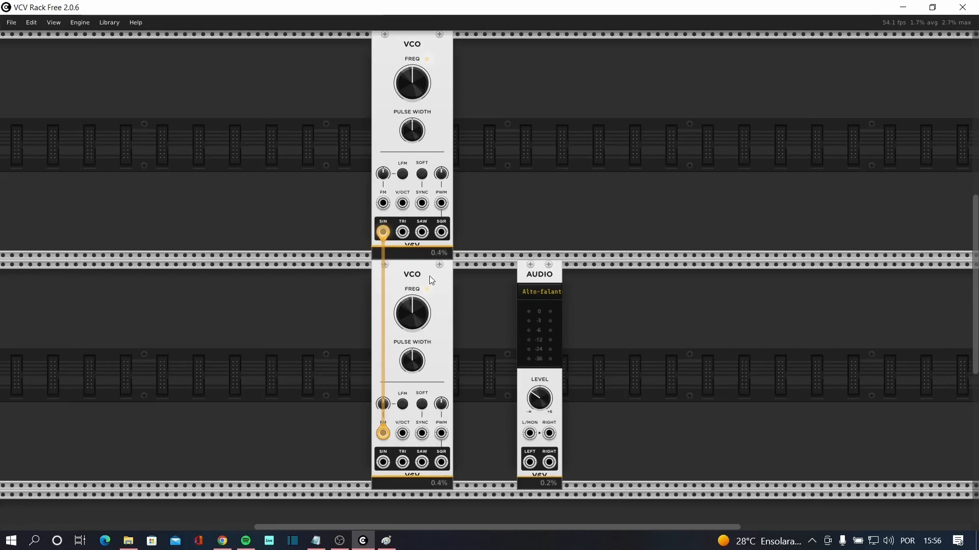
{"action": "left_click_drag", "start_coordinate": [423, 278], "coordinate": [450, 277]}
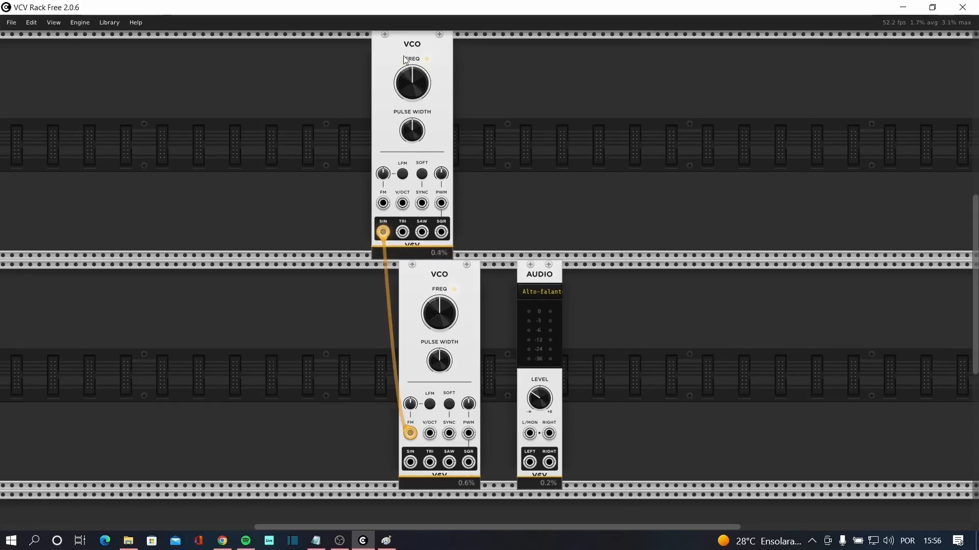
{"action": "left_click_drag", "start_coordinate": [388, 81], "coordinate": [366, 95]}
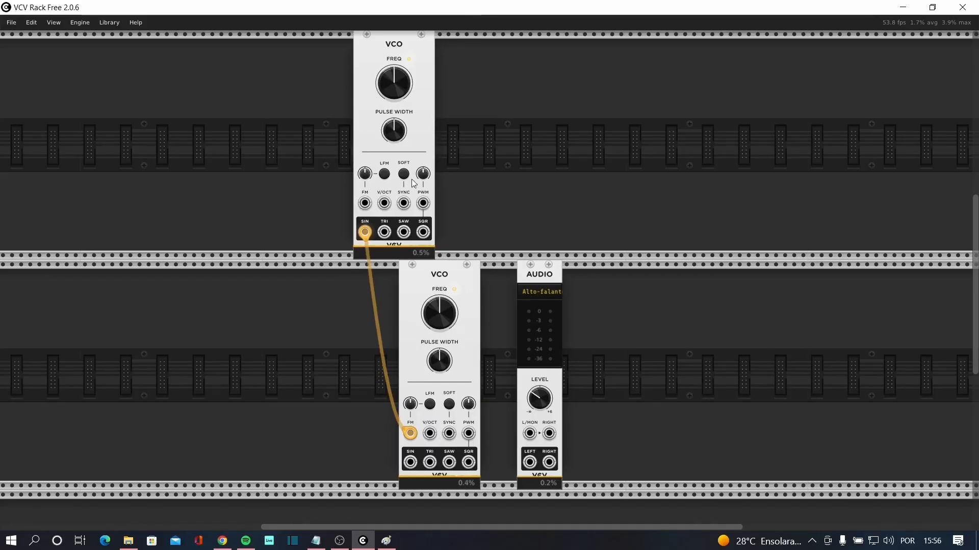
Patch the lower VCO's SIN output into the Audio module's L/MON input and raise the output level.
{"action": "mouse_move", "coordinate": [394, 81]}
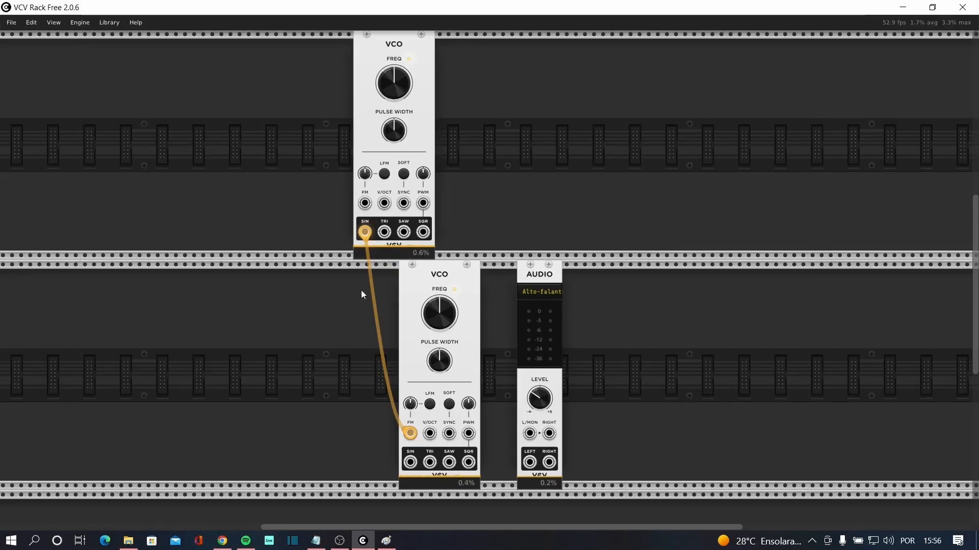
{"action": "left_click_drag", "start_coordinate": [411, 463], "coordinate": [529, 434]}
{"action": "left_click_drag", "start_coordinate": [536, 400], "coordinate": [535, 400]}
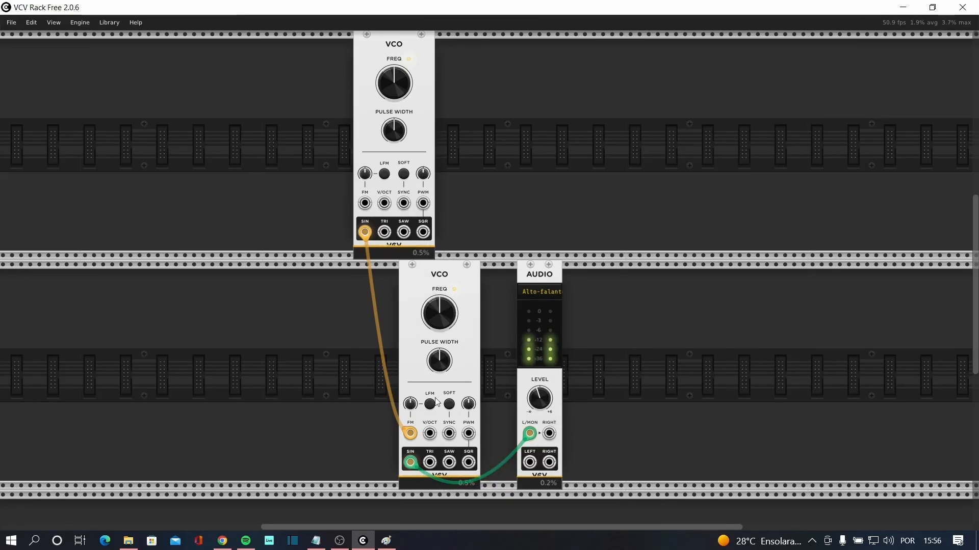
Unplug the cable from the lower VCO's FM input, and reconnect the upper VCO's SIN output to it.
{"action": "left_click_drag", "start_coordinate": [409, 434], "coordinate": [374, 434]}
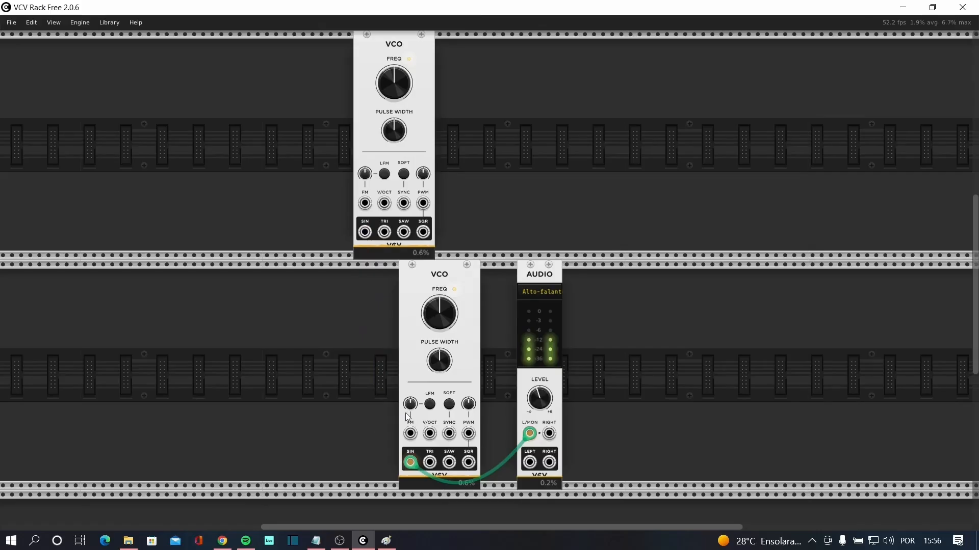
{"action": "left_click_drag", "start_coordinate": [369, 237], "coordinate": [409, 433]}
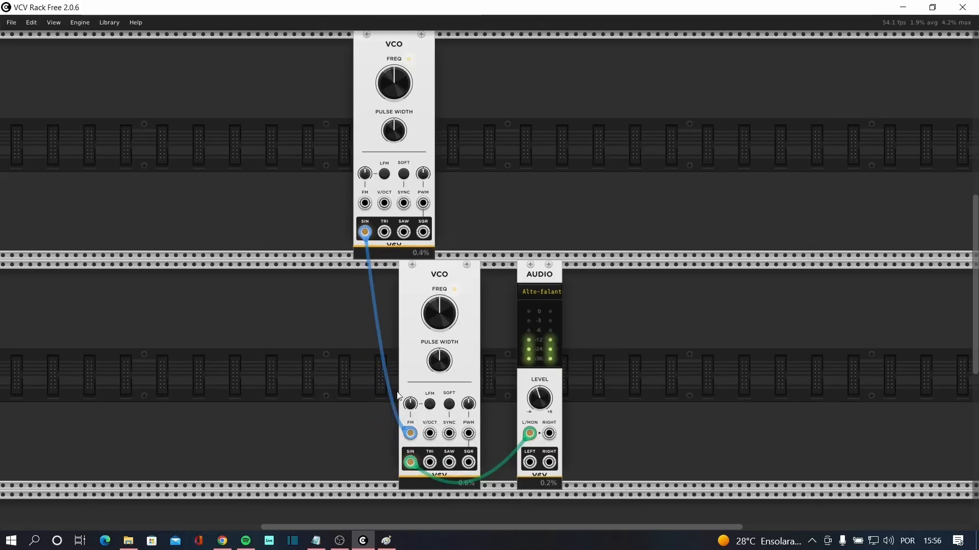
{"action": "scroll", "coordinate": [410, 414], "scroll_direction": "up", "scroll_amount": 3}
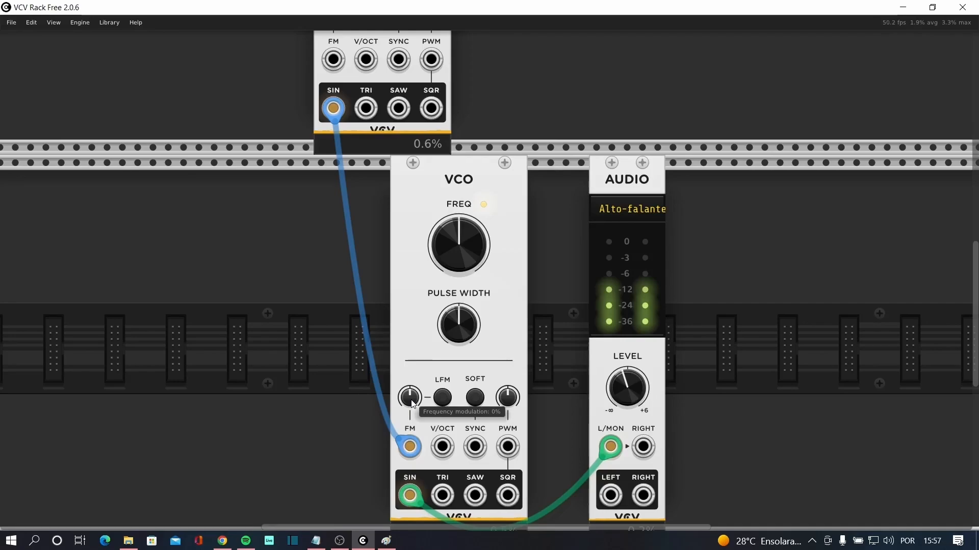
Return to Paint, undo the orange, gold and green square waves, and draw one cycle of an inverted orange sine wave over the black one.
{"action": "left_click", "coordinate": [386, 541]}
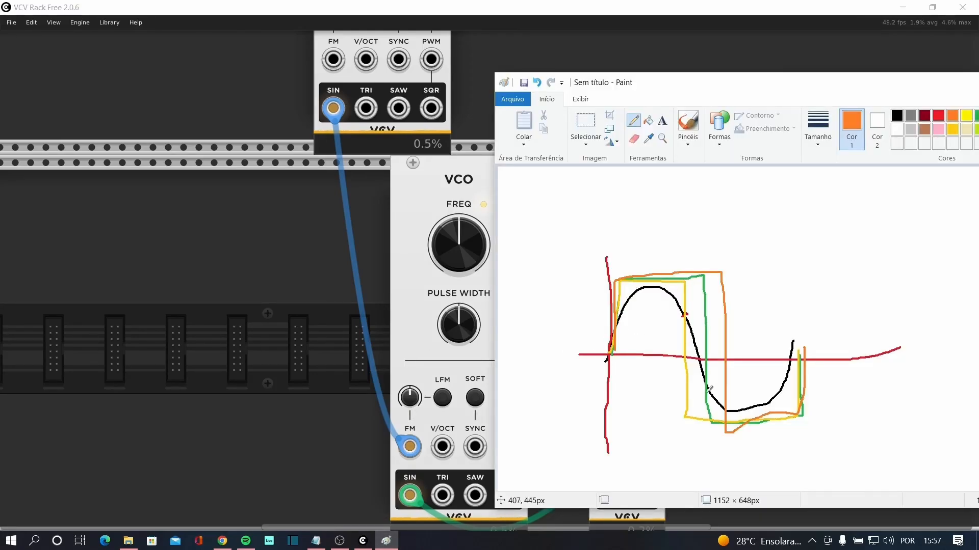
{"action": "left_click", "coordinate": [898, 114]}
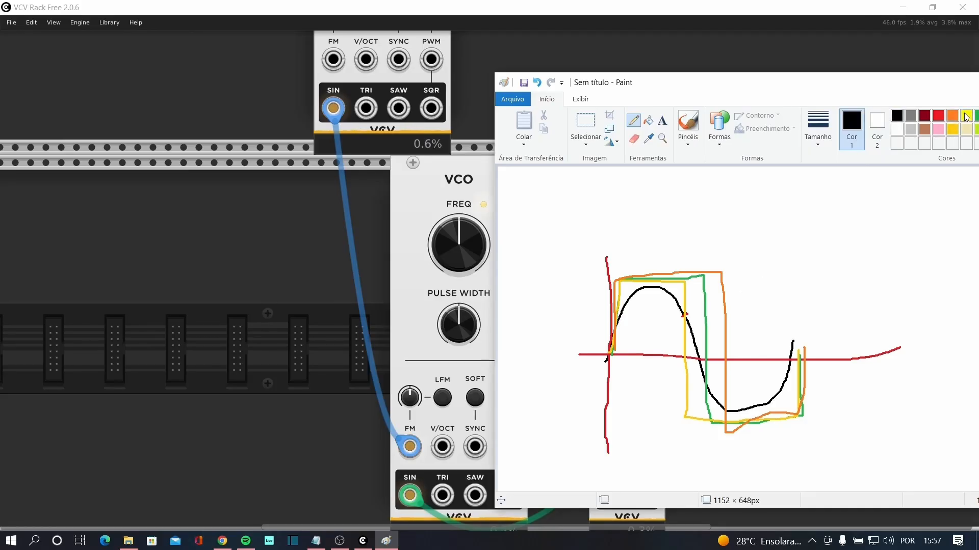
{"action": "key", "text": "ctrl+z"}
{"action": "key", "text": "ctrl+z"}
{"action": "key", "text": "ctrl+z"}
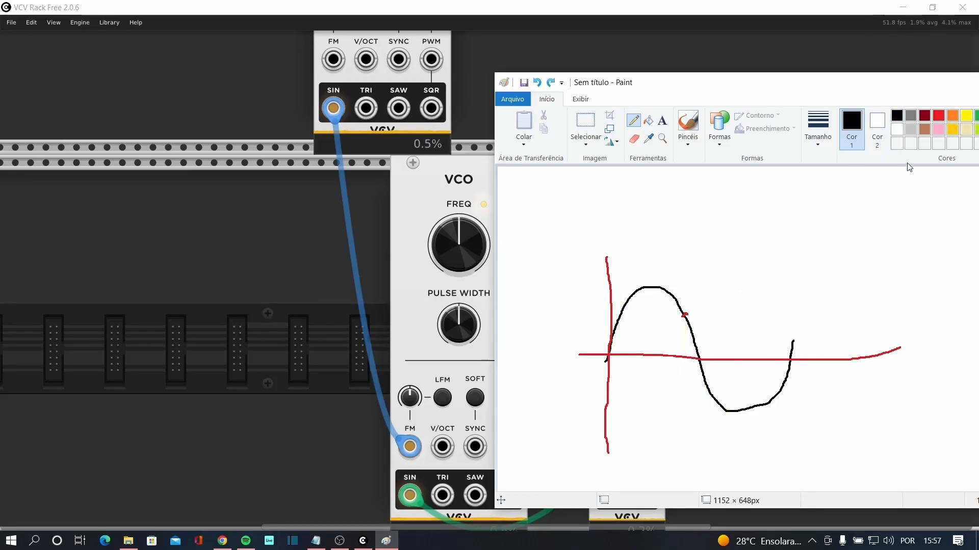
{"action": "left_click", "coordinate": [951, 117]}
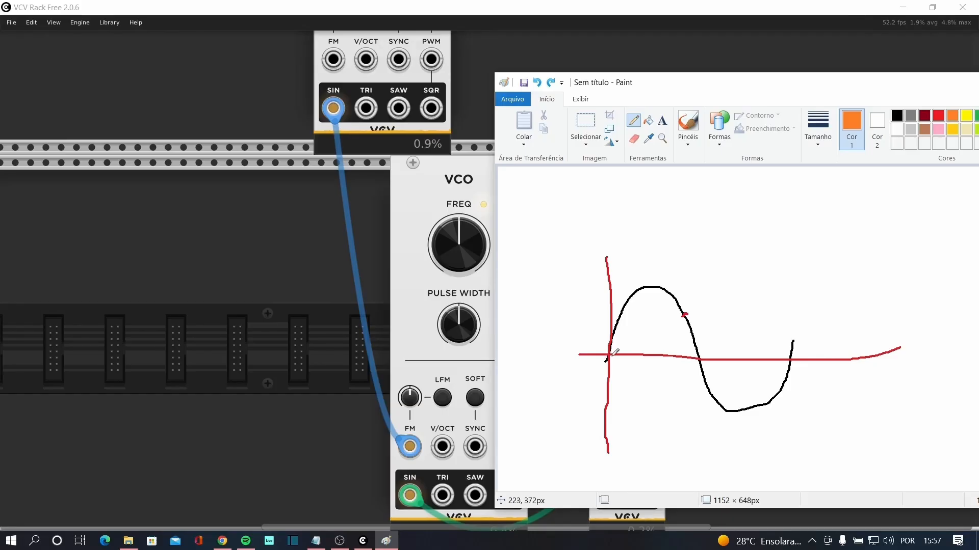
{"action": "mouse_move", "coordinate": [611, 351]}
{"action": "left_mouse_down"}
{"action": "mouse_move", "coordinate": [620, 395]}
{"action": "mouse_move", "coordinate": [658, 419]}
{"action": "mouse_move", "coordinate": [691, 377]}
{"action": "mouse_move", "coordinate": [718, 301]}
{"action": "mouse_move", "coordinate": [747, 291]}
{"action": "mouse_move", "coordinate": [797, 362]}
{"action": "left_mouse_up"}
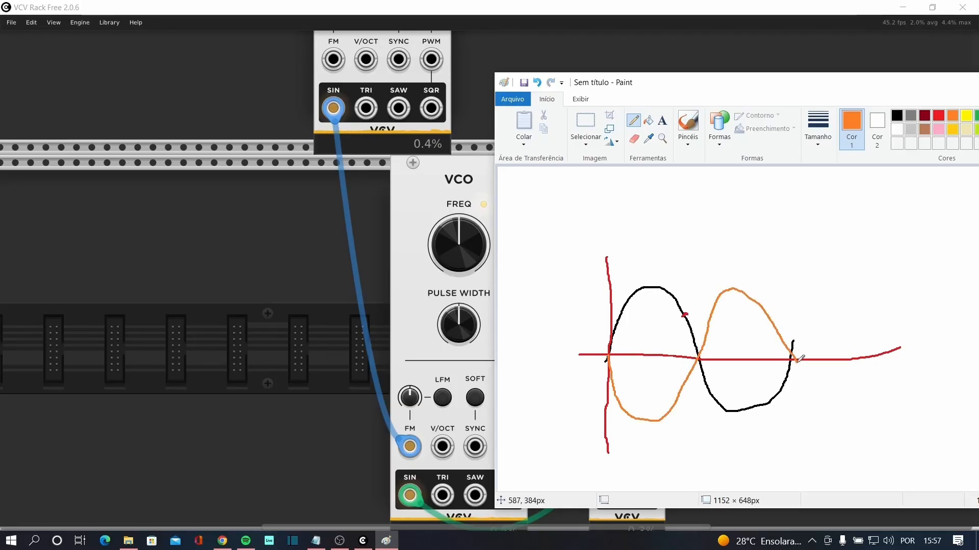
In VCV Rack, turn up the lower VCO's frequency modulation amount and set the upper VCO's frequency to about 301.79 Hz.
{"action": "left_click", "coordinate": [285, 347]}
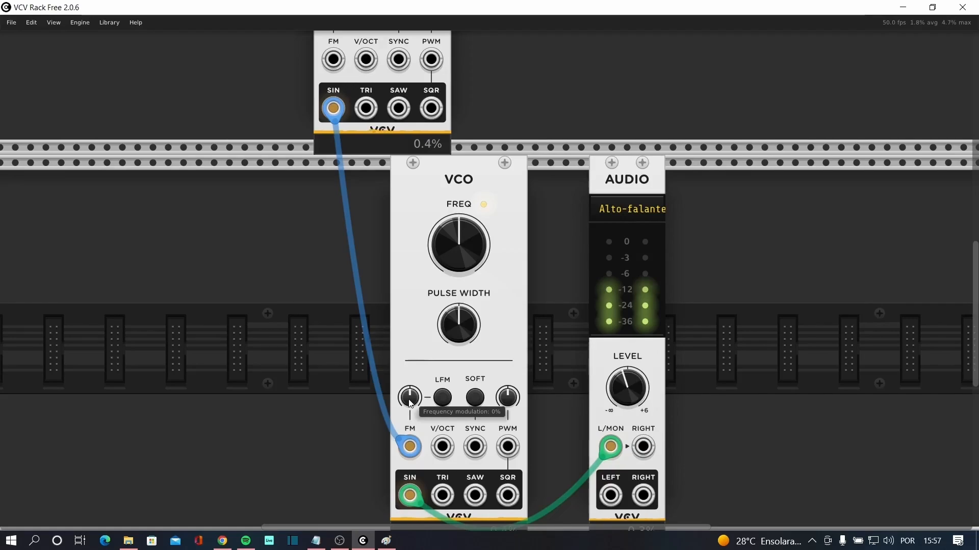
{"action": "left_click_drag", "start_coordinate": [409, 398], "coordinate": [409, 384]}
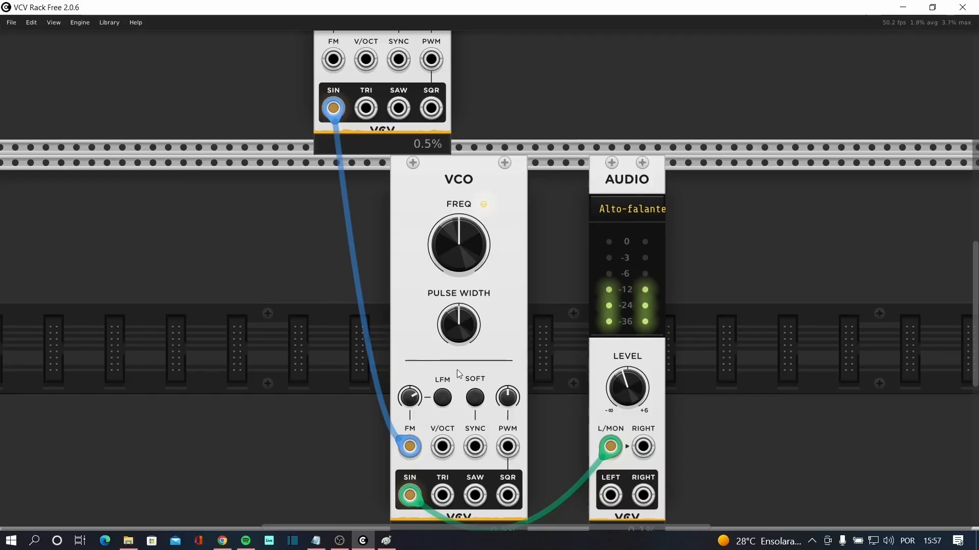
{"action": "scroll", "coordinate": [457, 370], "scroll_direction": "down", "scroll_amount": 2}
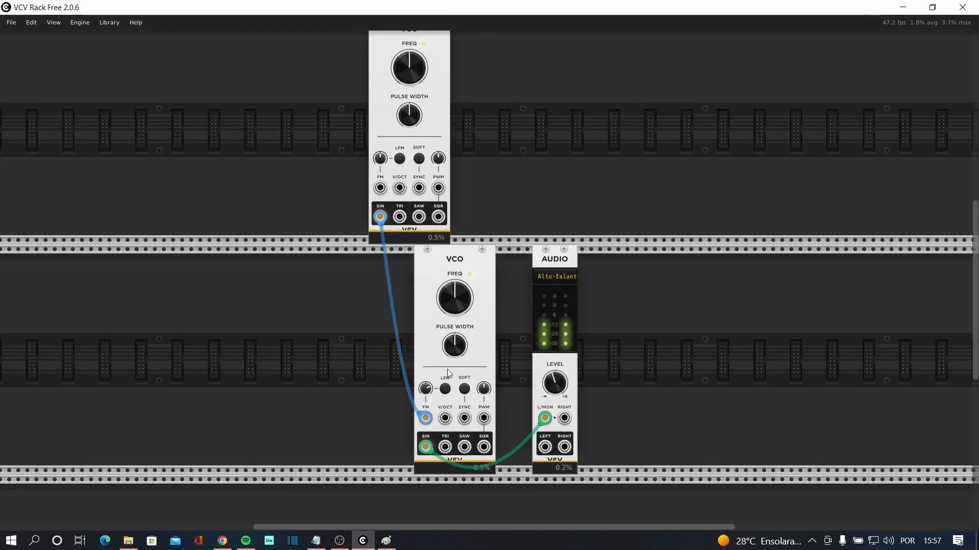
{"action": "scroll", "coordinate": [448, 374], "scroll_direction": "up", "scroll_amount": 1}
{"action": "mouse_move", "coordinate": [412, 101]}
{"action": "left_mouse_down"}
{"action": "mouse_move", "coordinate": [412, 142]}
{"action": "mouse_move", "coordinate": [412, 91]}
{"action": "left_mouse_up"}
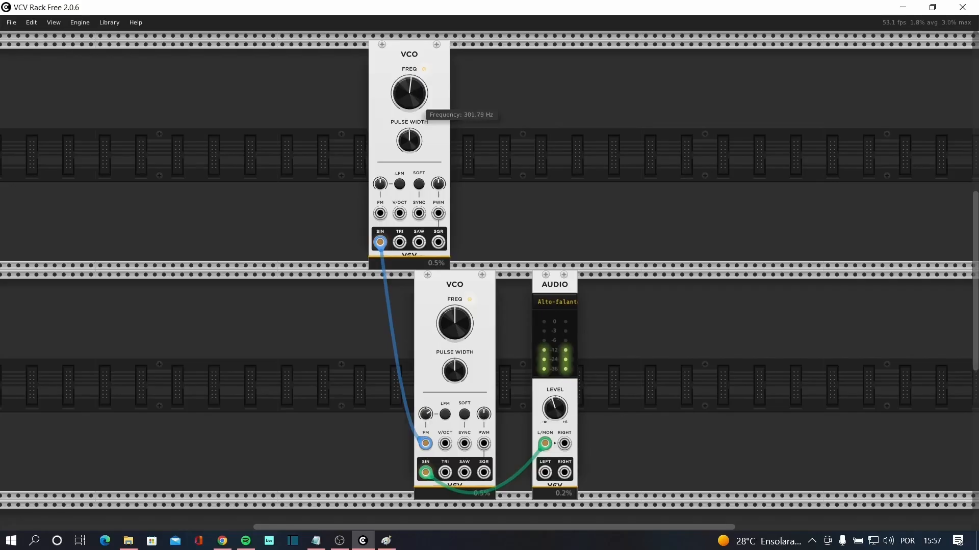
Disconnect both patch cables and lower the upper VCO's frequency to about 11.56 Hz.
{"action": "left_click_drag", "start_coordinate": [379, 242], "coordinate": [340, 260]}
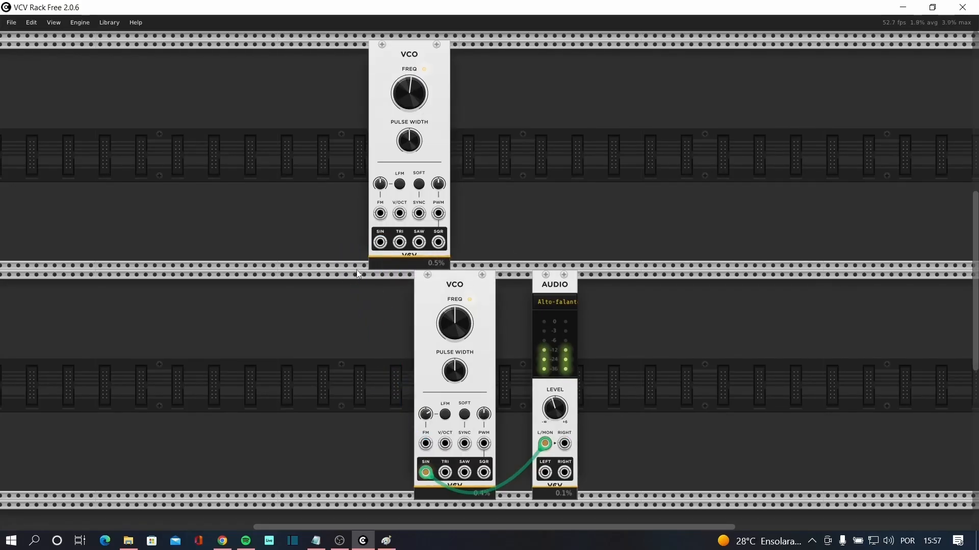
{"action": "left_click_drag", "start_coordinate": [543, 445], "coordinate": [511, 451]}
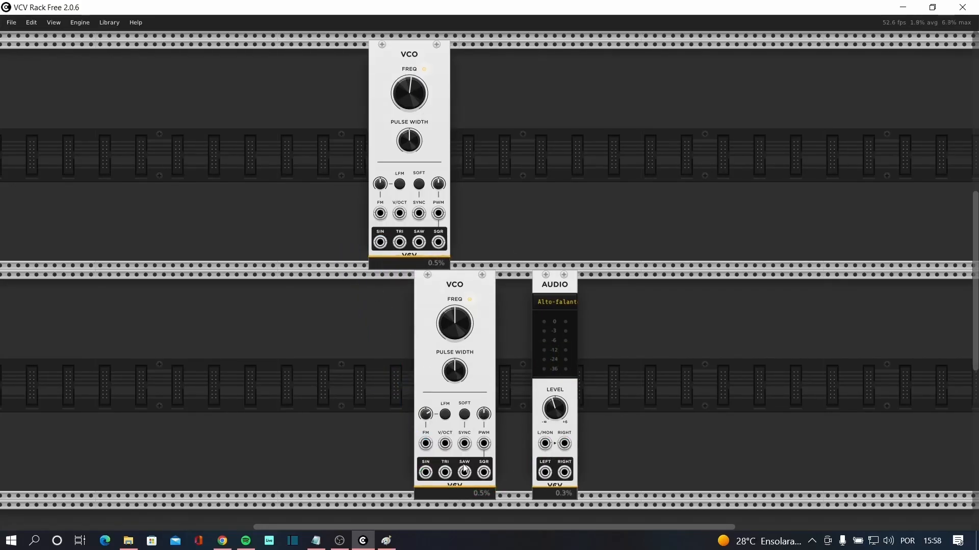
{"action": "left_click_drag", "start_coordinate": [417, 94], "coordinate": [417, 138]}
{"action": "mouse_move", "coordinate": [403, 95]}
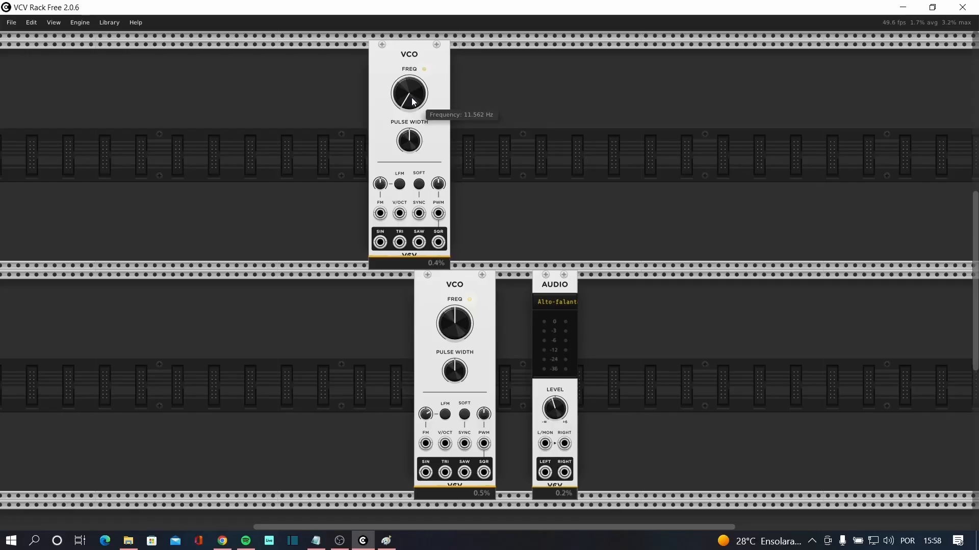
Turn the upper VCO's frequency up, reset it to default, and turn it back down to a very low frequency.
{"action": "left_click_drag", "start_coordinate": [405, 96], "coordinate": [406, 56]}
{"action": "double_click", "coordinate": [416, 99]}
{"action": "left_click_drag", "start_coordinate": [417, 99], "coordinate": [410, 105]}
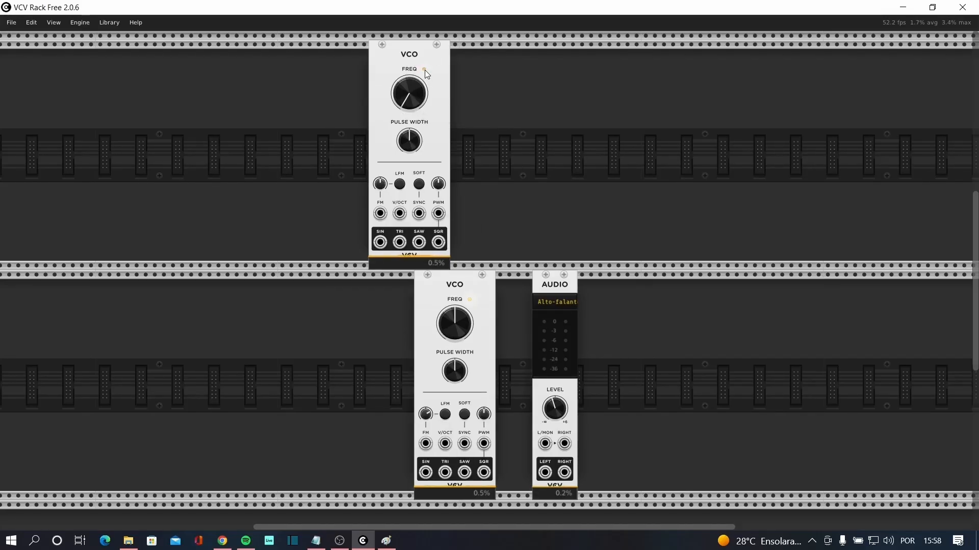
Sweep the upper VCO's frequency up to its maximum and back down to about 11.56 Hz, examining its indicator light.
{"action": "scroll", "coordinate": [421, 72], "scroll_direction": "up", "scroll_amount": 5}
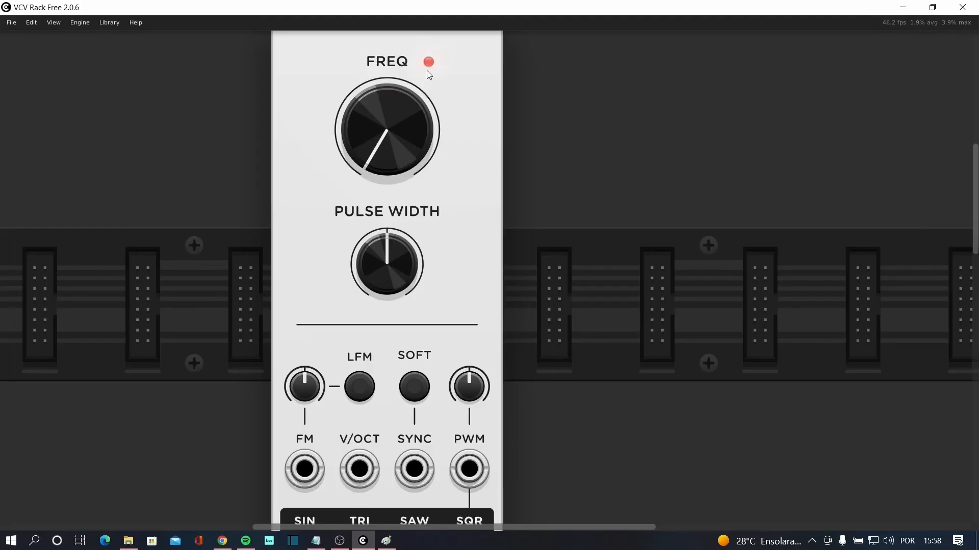
{"action": "left_click_drag", "start_coordinate": [405, 113], "coordinate": [406, 41]}
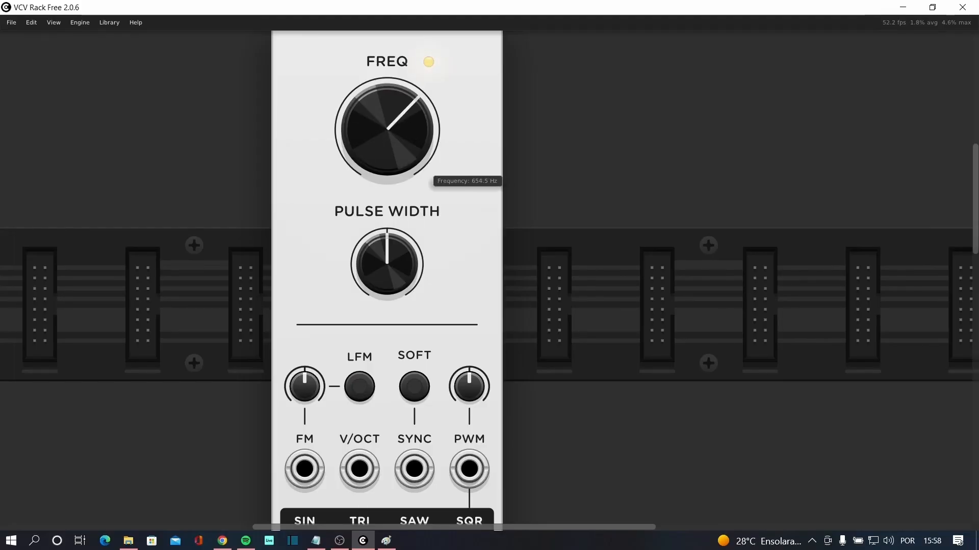
{"action": "left_click_drag", "start_coordinate": [430, 102], "coordinate": [429, 62]}
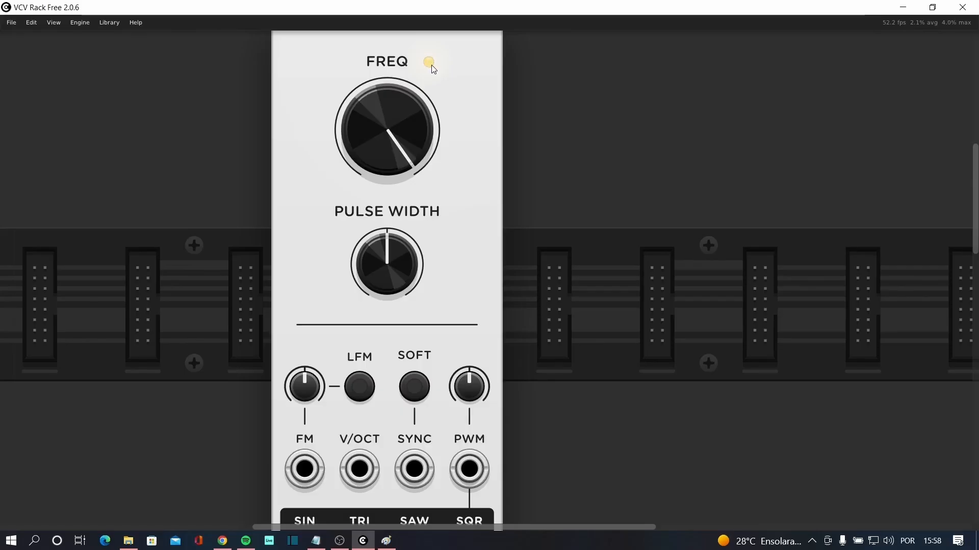
{"action": "left_click_drag", "start_coordinate": [412, 104], "coordinate": [436, 65]}
{"action": "mouse_move", "coordinate": [408, 96]}
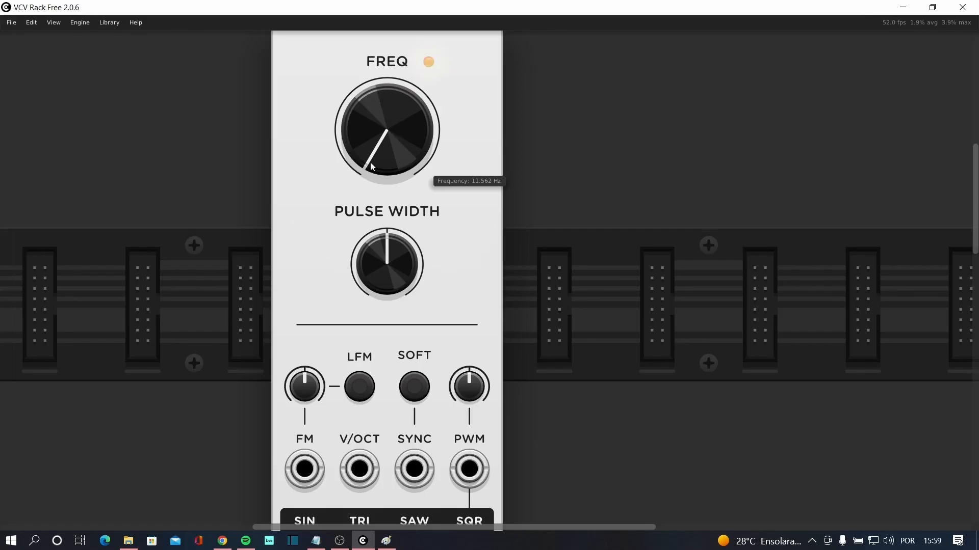
{"action": "scroll", "coordinate": [370, 163], "scroll_direction": "down", "scroll_amount": 1}
{"action": "scroll", "coordinate": [379, 152], "scroll_direction": "up", "scroll_amount": 2}
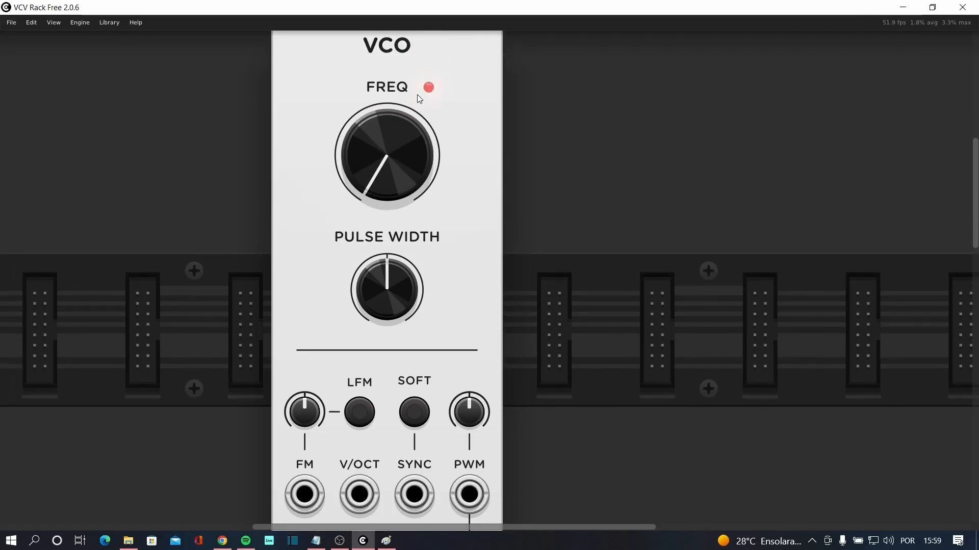
Patch the upper VCO's sine output to the lower VCO's FM input, and the lower VCO's sine output to the audio module's L/MON input.
{"action": "scroll", "coordinate": [406, 195], "scroll_direction": "down", "scroll_amount": 2}
{"action": "scroll", "coordinate": [406, 195], "scroll_direction": "down", "scroll_amount": 3}
{"action": "scroll", "coordinate": [406, 195], "scroll_direction": "down", "scroll_amount": 3}
{"action": "scroll", "coordinate": [396, 194], "scroll_direction": "down", "scroll_amount": 3}
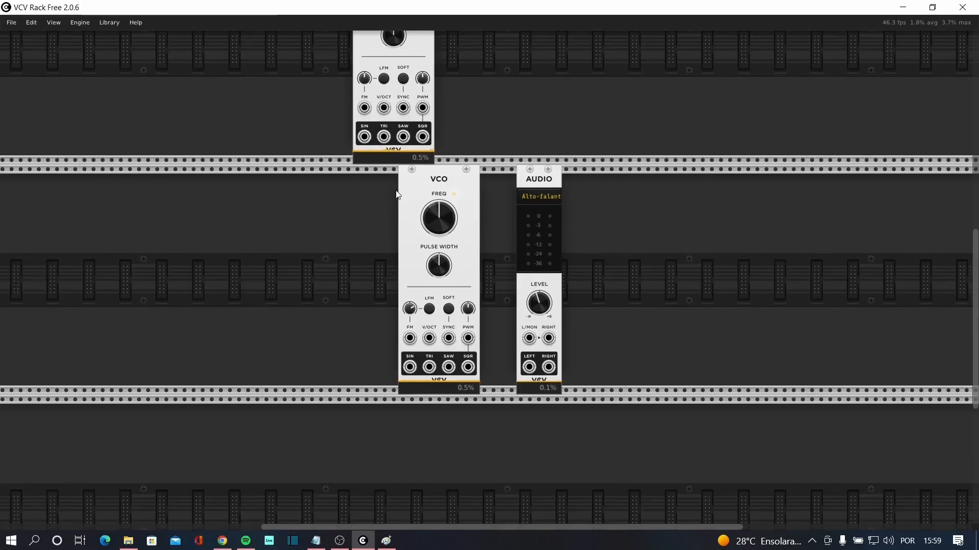
{"action": "left_click_drag", "start_coordinate": [364, 137], "coordinate": [530, 340]}
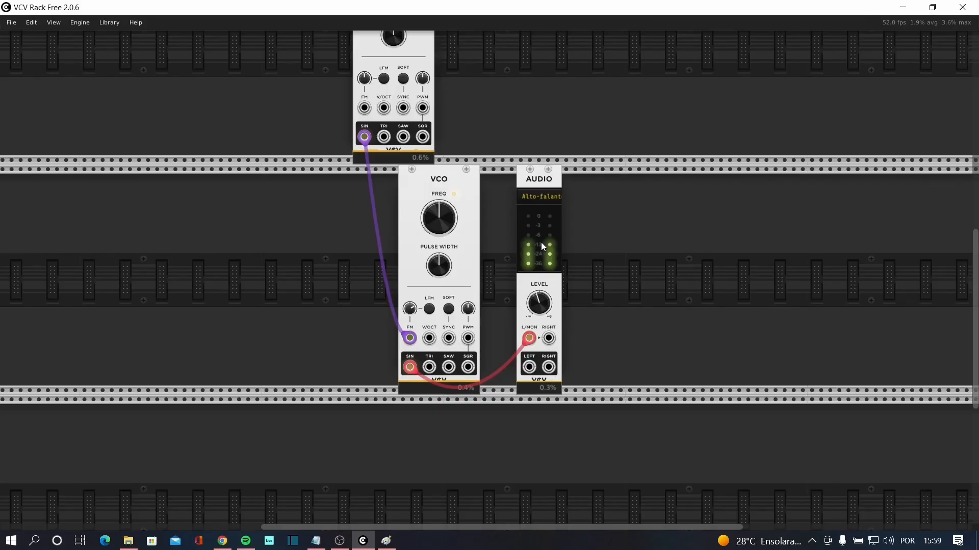
{"action": "scroll", "coordinate": [540, 242], "scroll_direction": "up", "scroll_amount": 3}
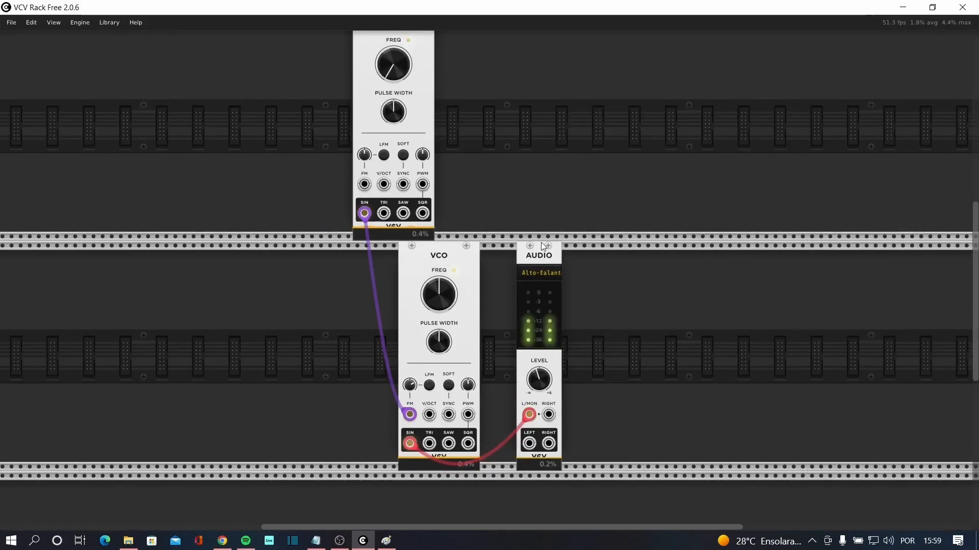
Disconnect the cable from the lower VCO's FM input, vary that VCO's frequency slightly and reset it to default.
{"action": "left_click_drag", "start_coordinate": [410, 415], "coordinate": [386, 415]}
{"action": "mouse_move", "coordinate": [441, 298]}
{"action": "left_mouse_down"}
{"action": "mouse_move", "coordinate": [440, 311]}
{"action": "mouse_move", "coordinate": [443, 302]}
{"action": "left_mouse_up"}
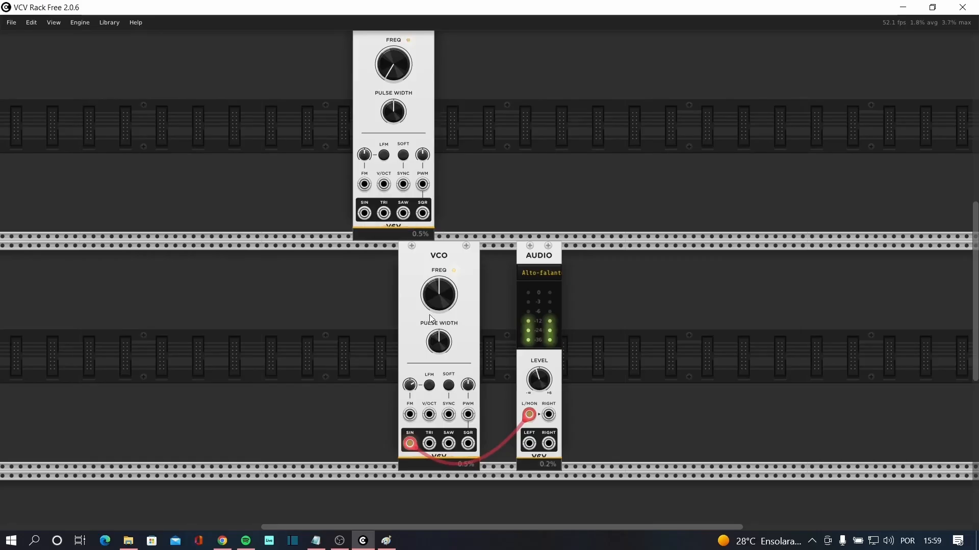
{"action": "mouse_move", "coordinate": [442, 289]}
{"action": "left_mouse_down"}
{"action": "mouse_move", "coordinate": [442, 357]}
{"action": "mouse_move", "coordinate": [441, 265]}
{"action": "mouse_move", "coordinate": [442, 289]}
{"action": "left_mouse_up"}
{"action": "double_click", "coordinate": [442, 289]}
Reconnect the upper VCO's sine output to the lower VCO's FM input and raise both frequencies, the lower one to about 410.71 Hz.
{"action": "left_click_drag", "start_coordinate": [411, 446], "coordinate": [411, 446]}
{"action": "left_click_drag", "start_coordinate": [364, 213], "coordinate": [407, 433]}
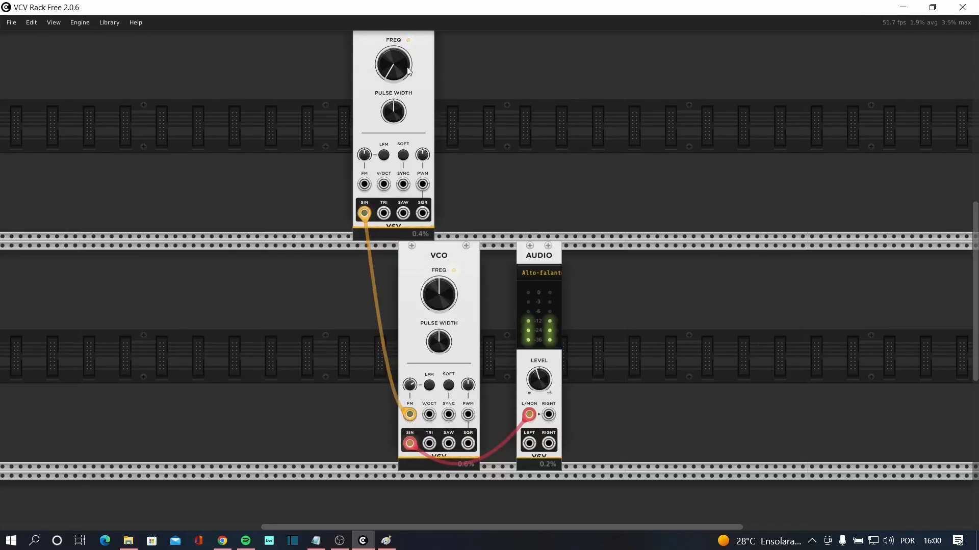
{"action": "left_click_drag", "start_coordinate": [393, 64], "coordinate": [393, 53]}
{"action": "left_click_drag", "start_coordinate": [438, 294], "coordinate": [439, 266]}
Disconnect both patch cables and move the upper VCO down into the lower row, directly against the other VCO.
{"action": "left_click_drag", "start_coordinate": [408, 415], "coordinate": [506, 402]}
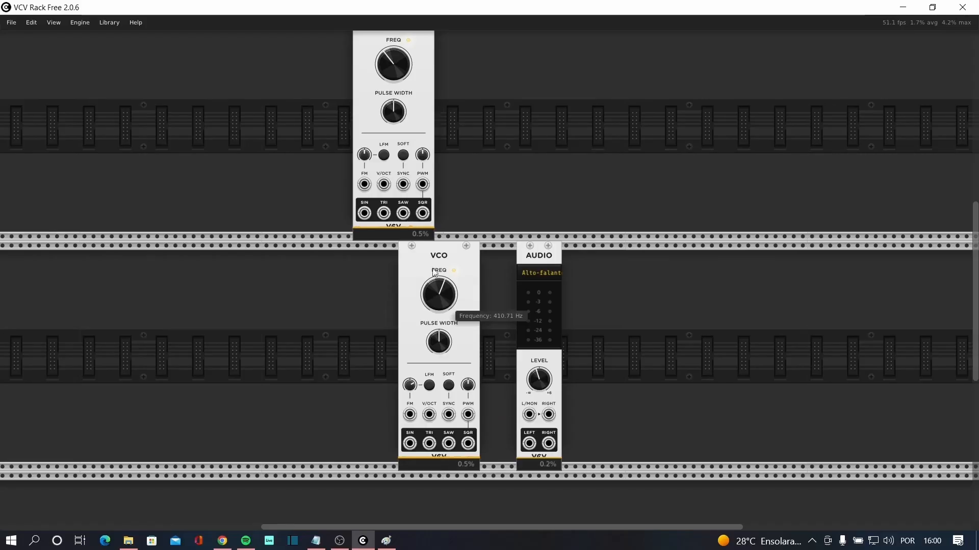
{"action": "left_click_drag", "start_coordinate": [429, 77], "coordinate": [393, 336]}
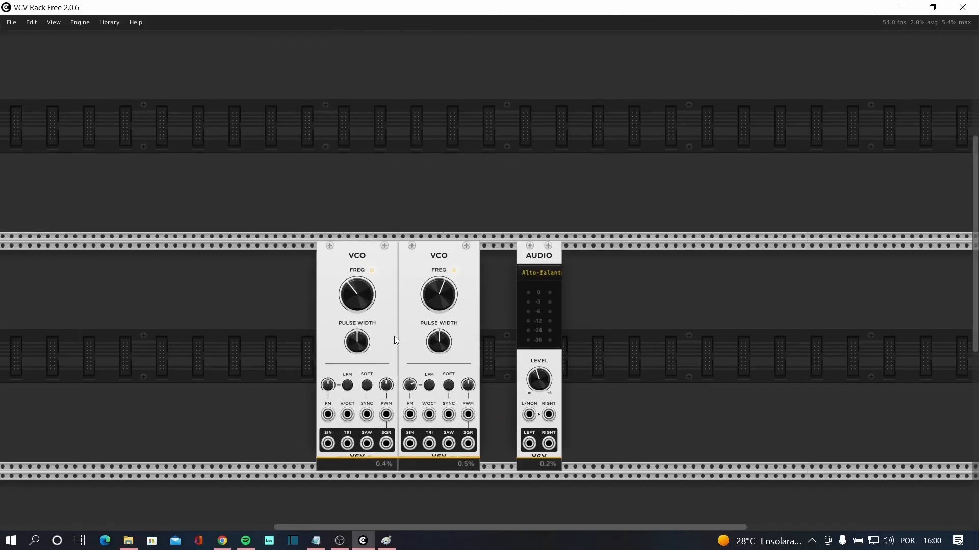